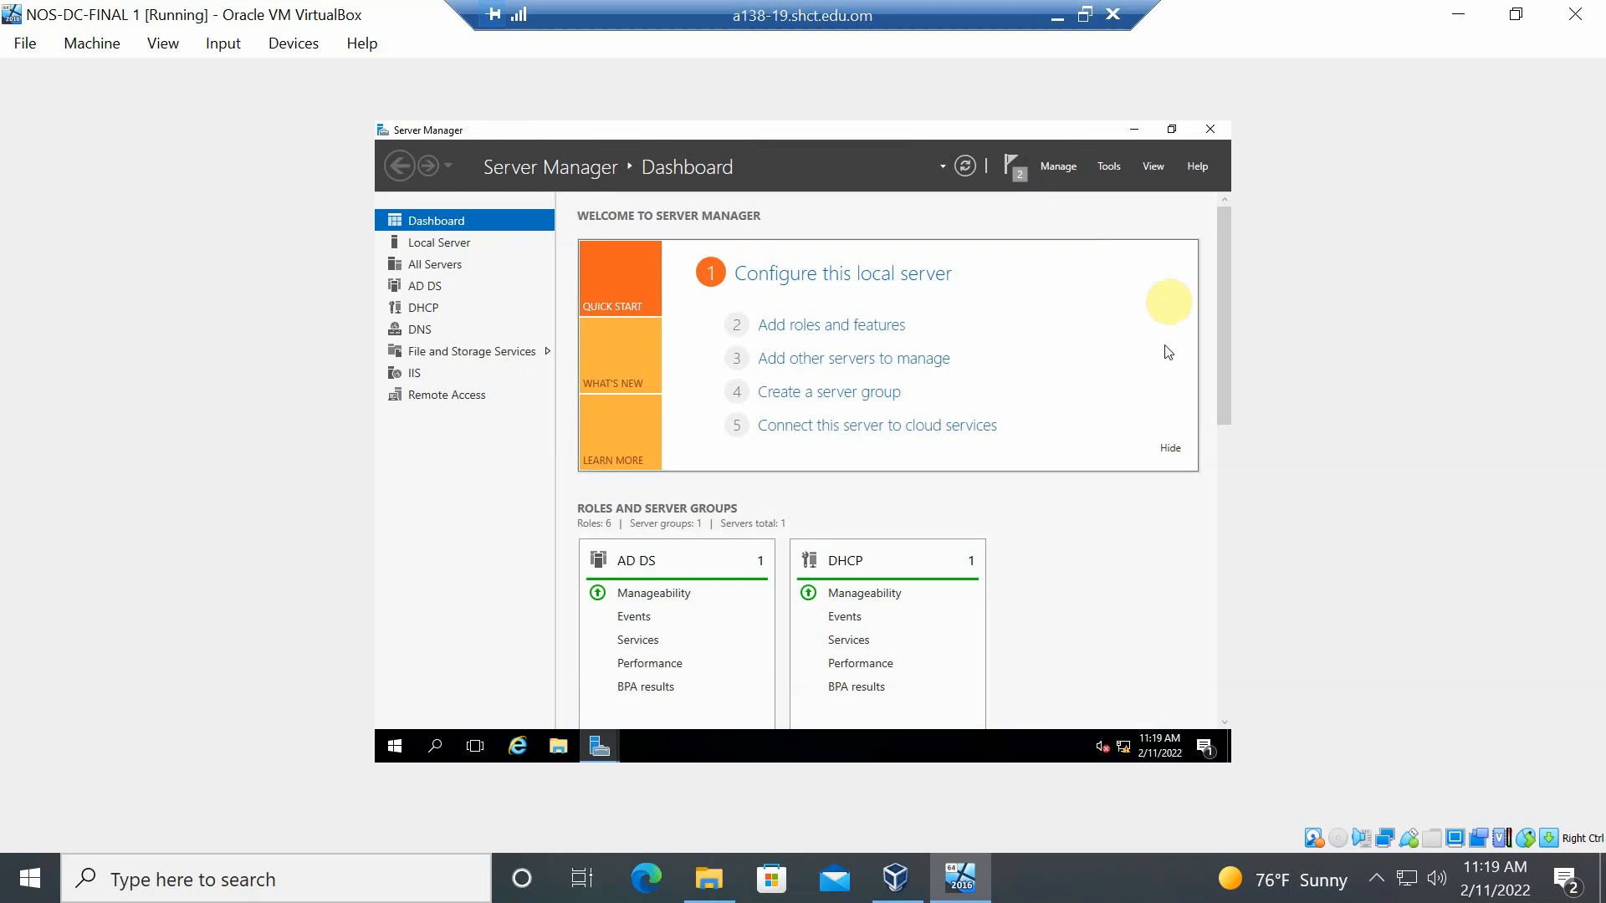
- Launch the Network Policy Server console from Server Manager's Tools menu
left_click(1111, 167)
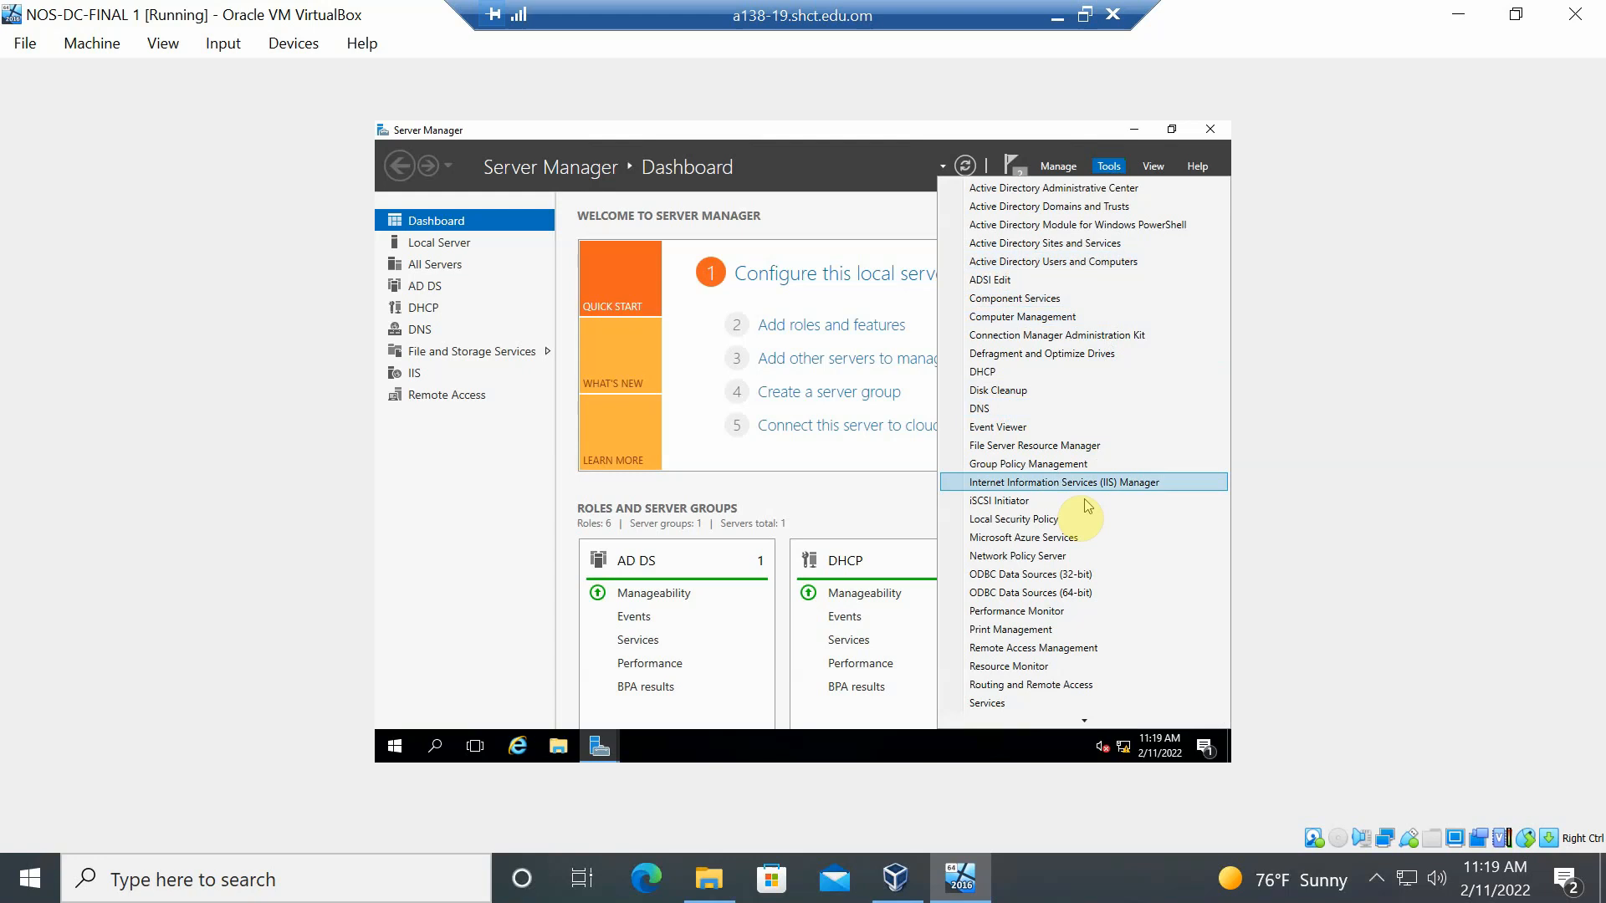
left_click(1076, 556)
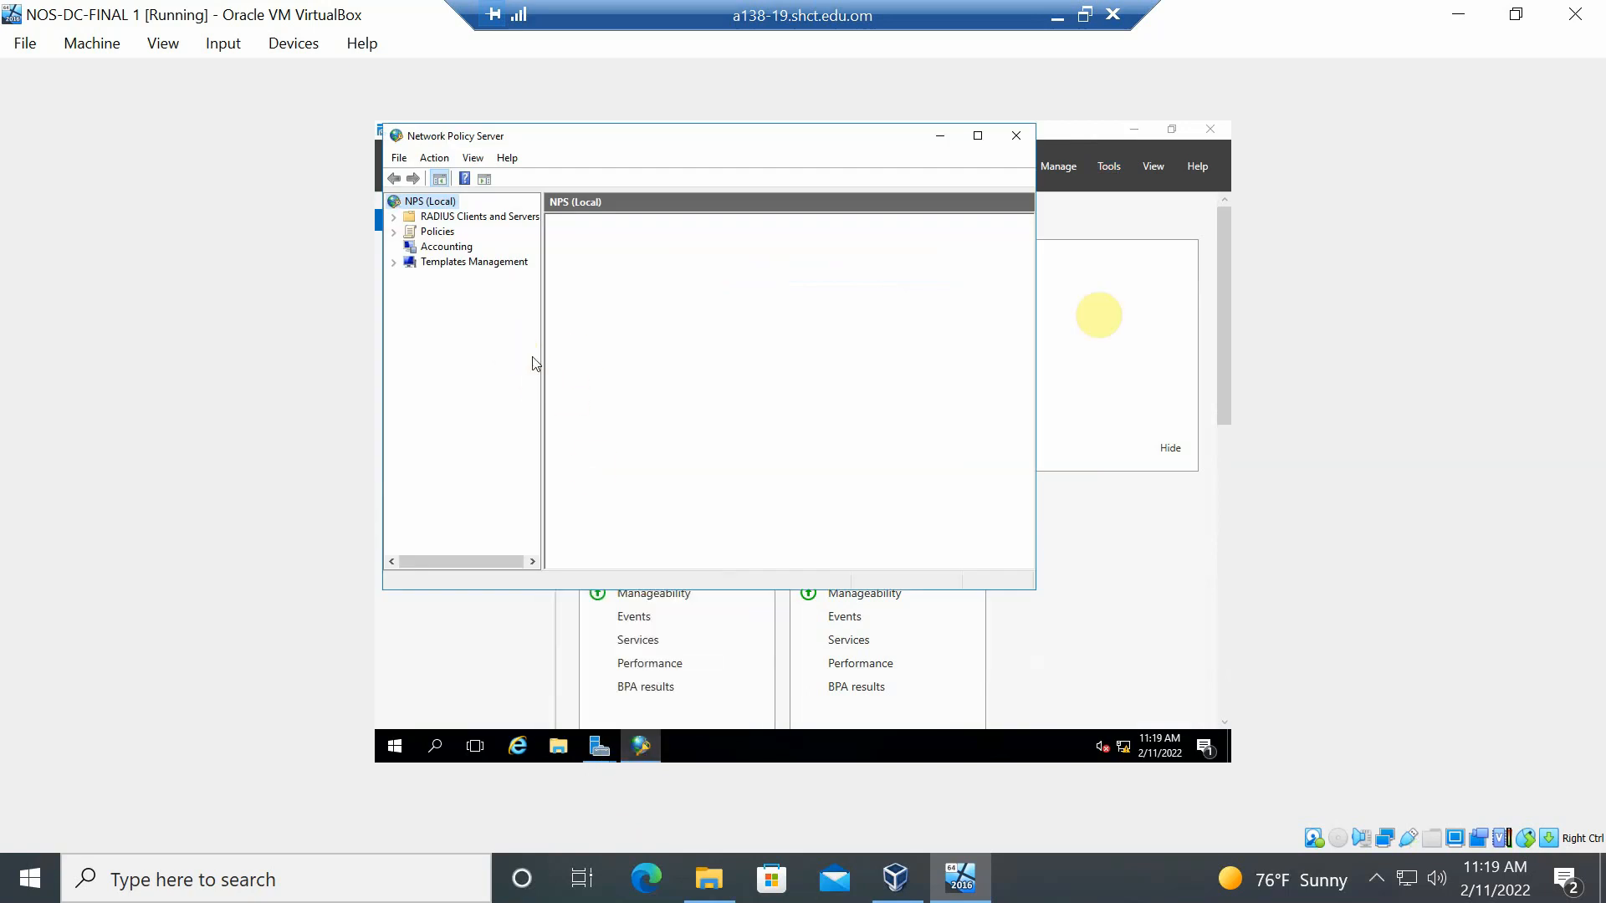
- Expand the Policies branch and launch the New Network Policy wizard from Network Policies
left_click(393, 219)
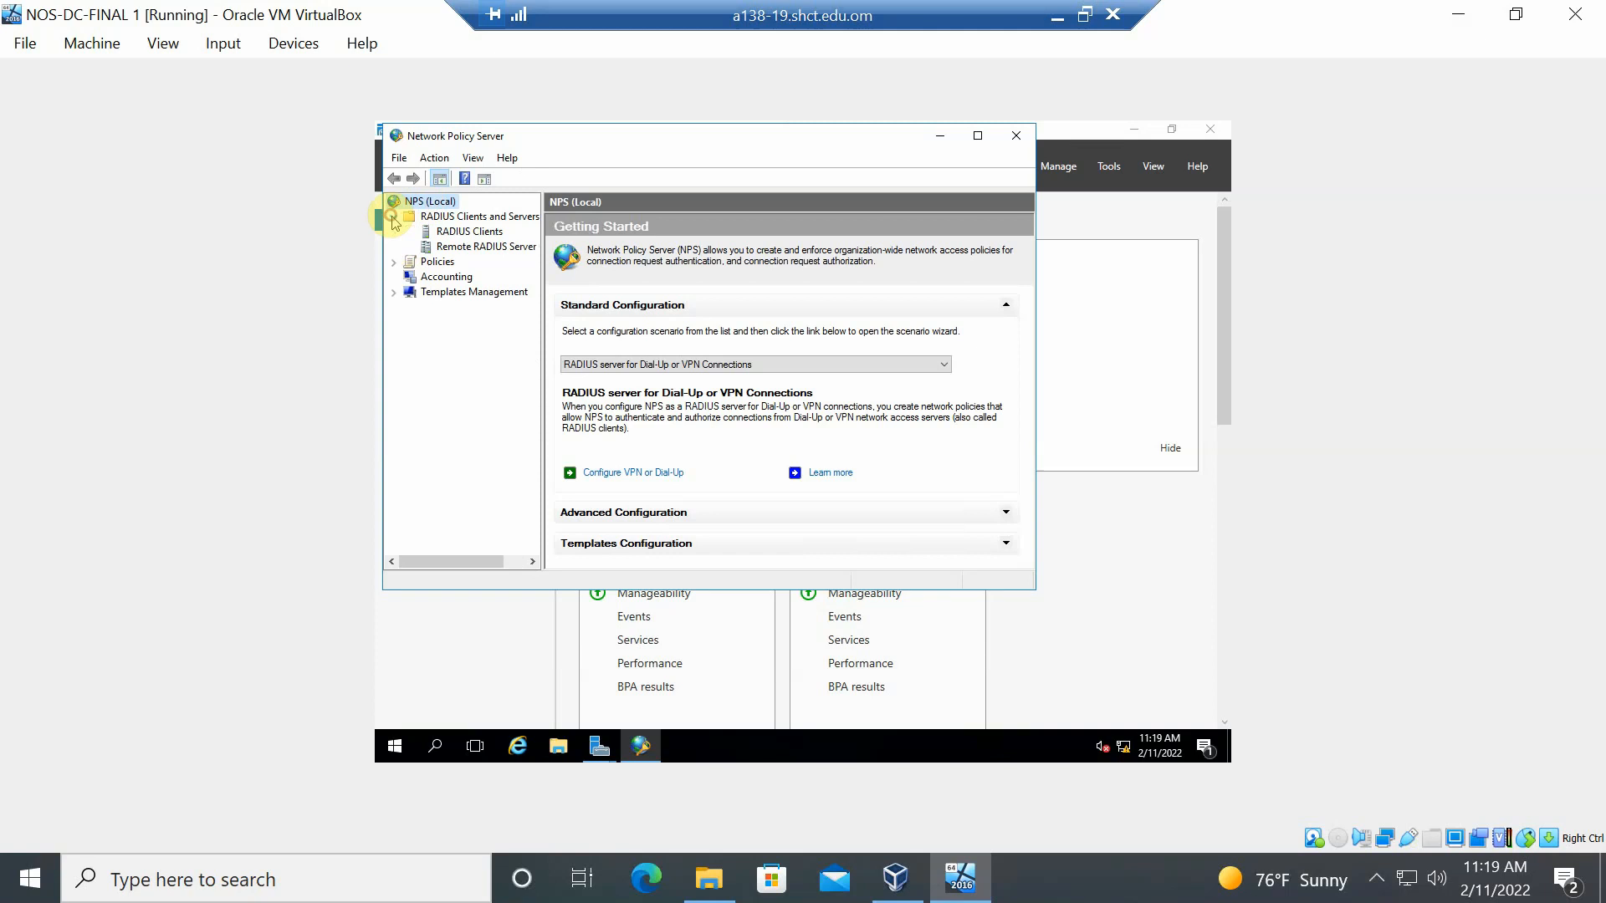
left_click(394, 263)
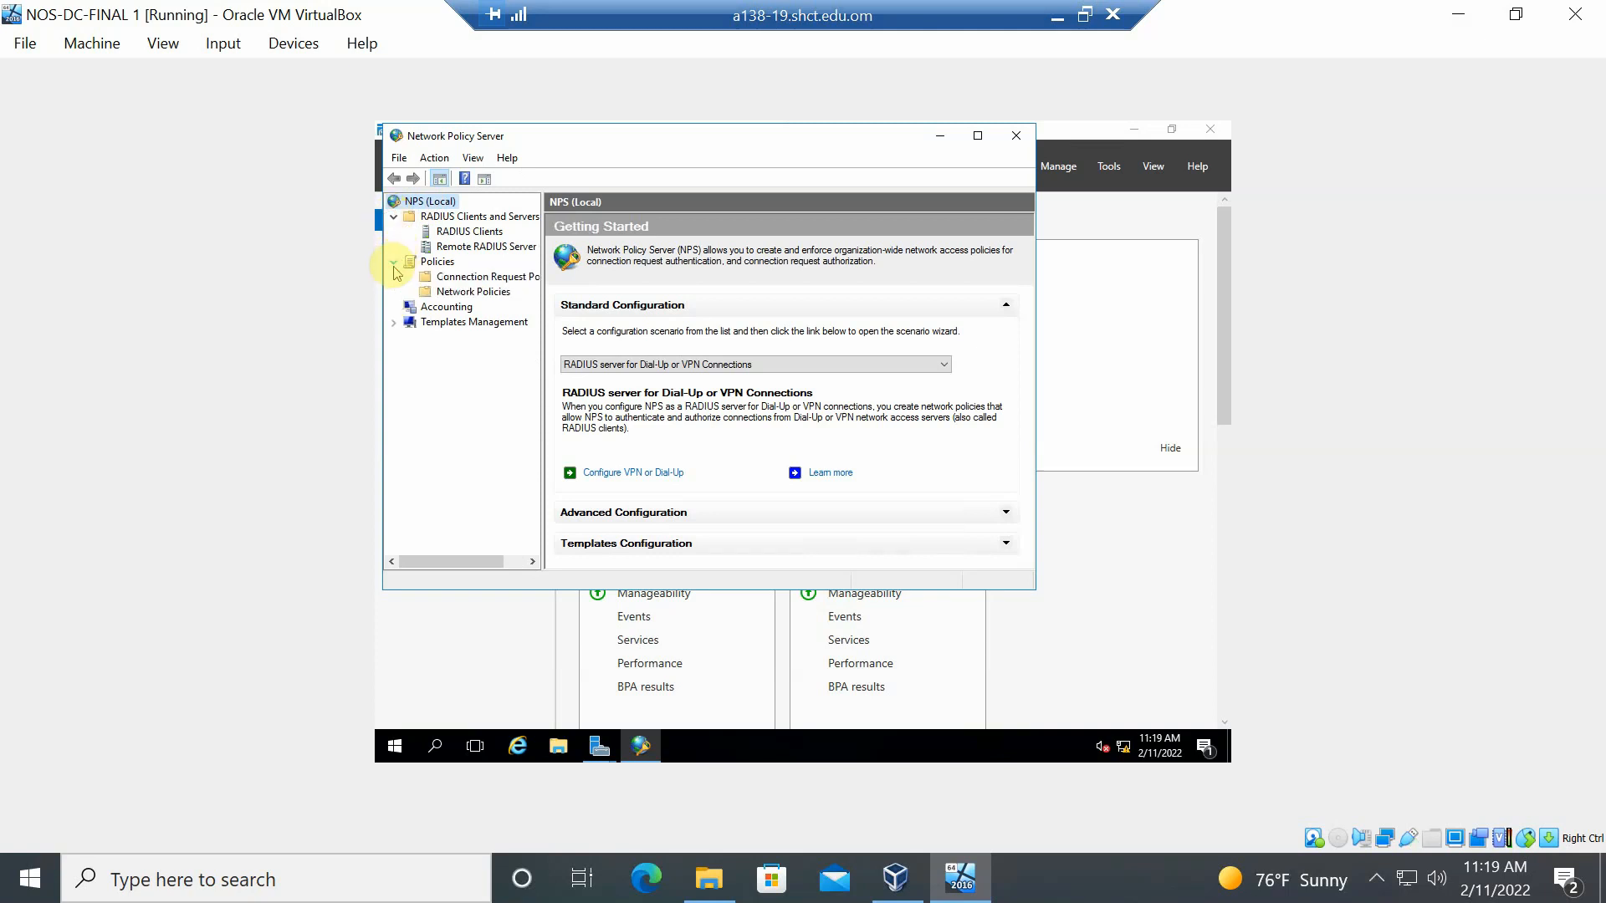
left_click(439, 293)
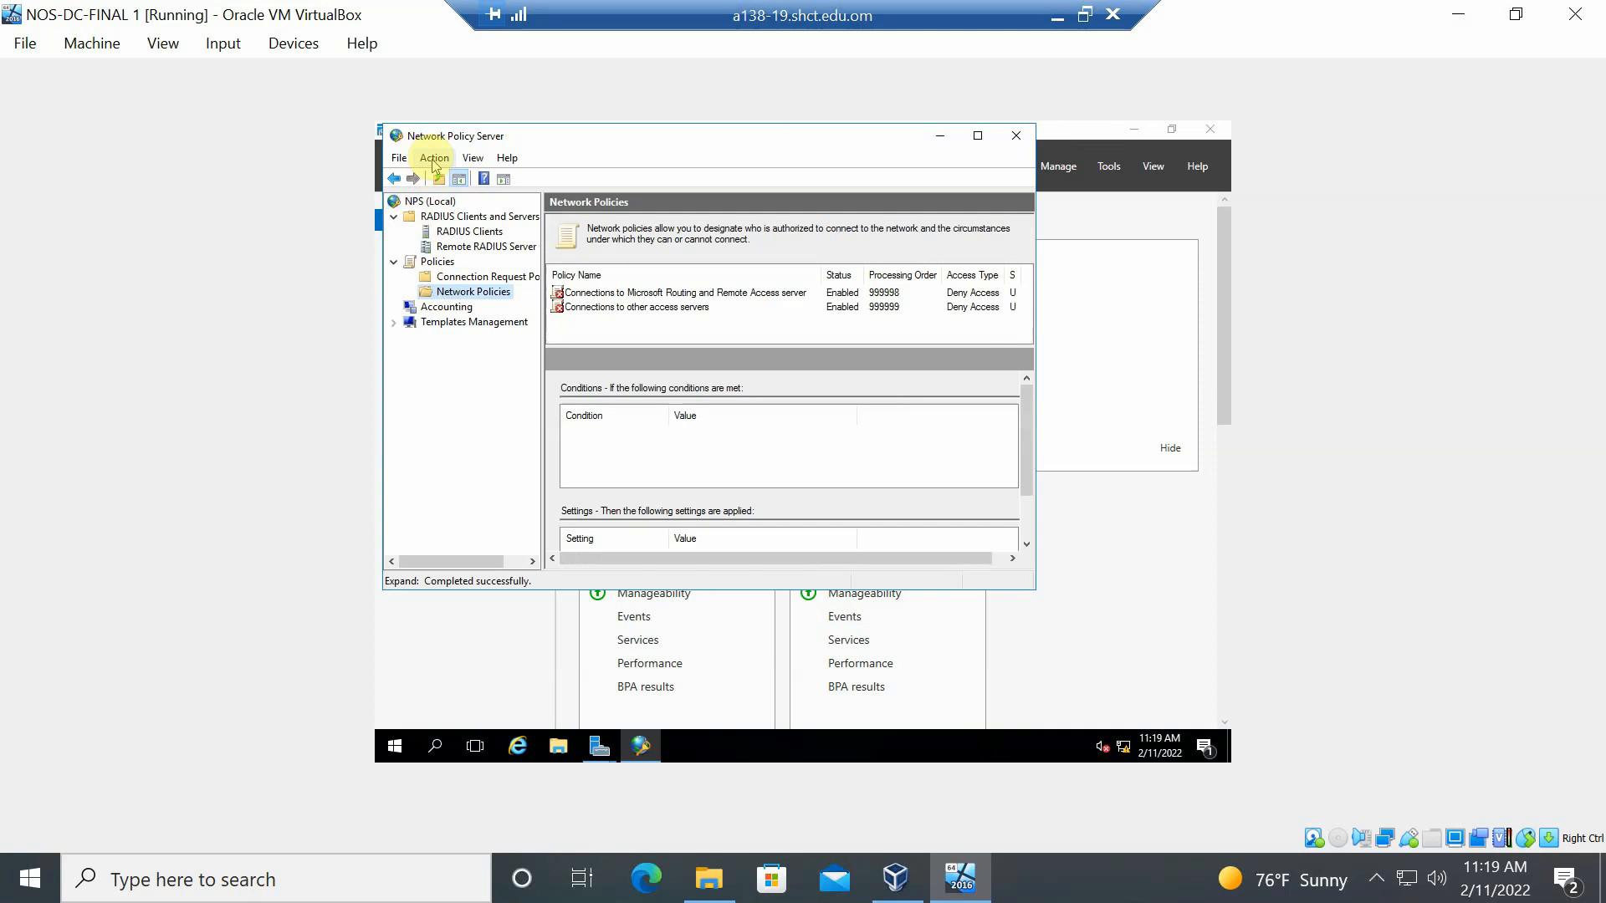
right_click(431, 297)
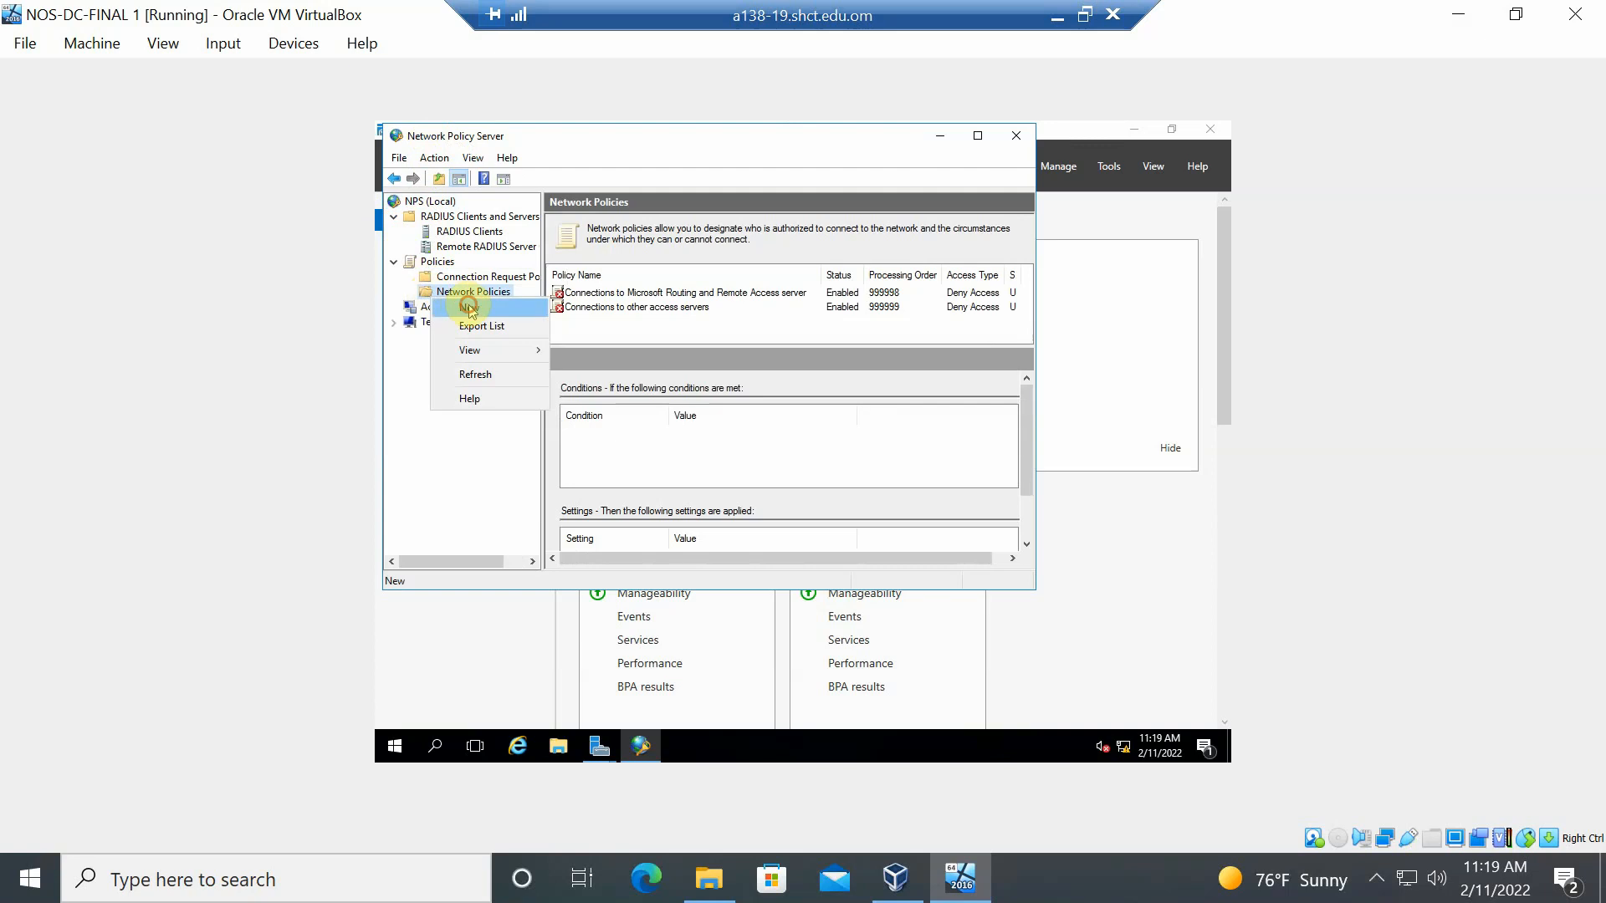
left_click(469, 309)
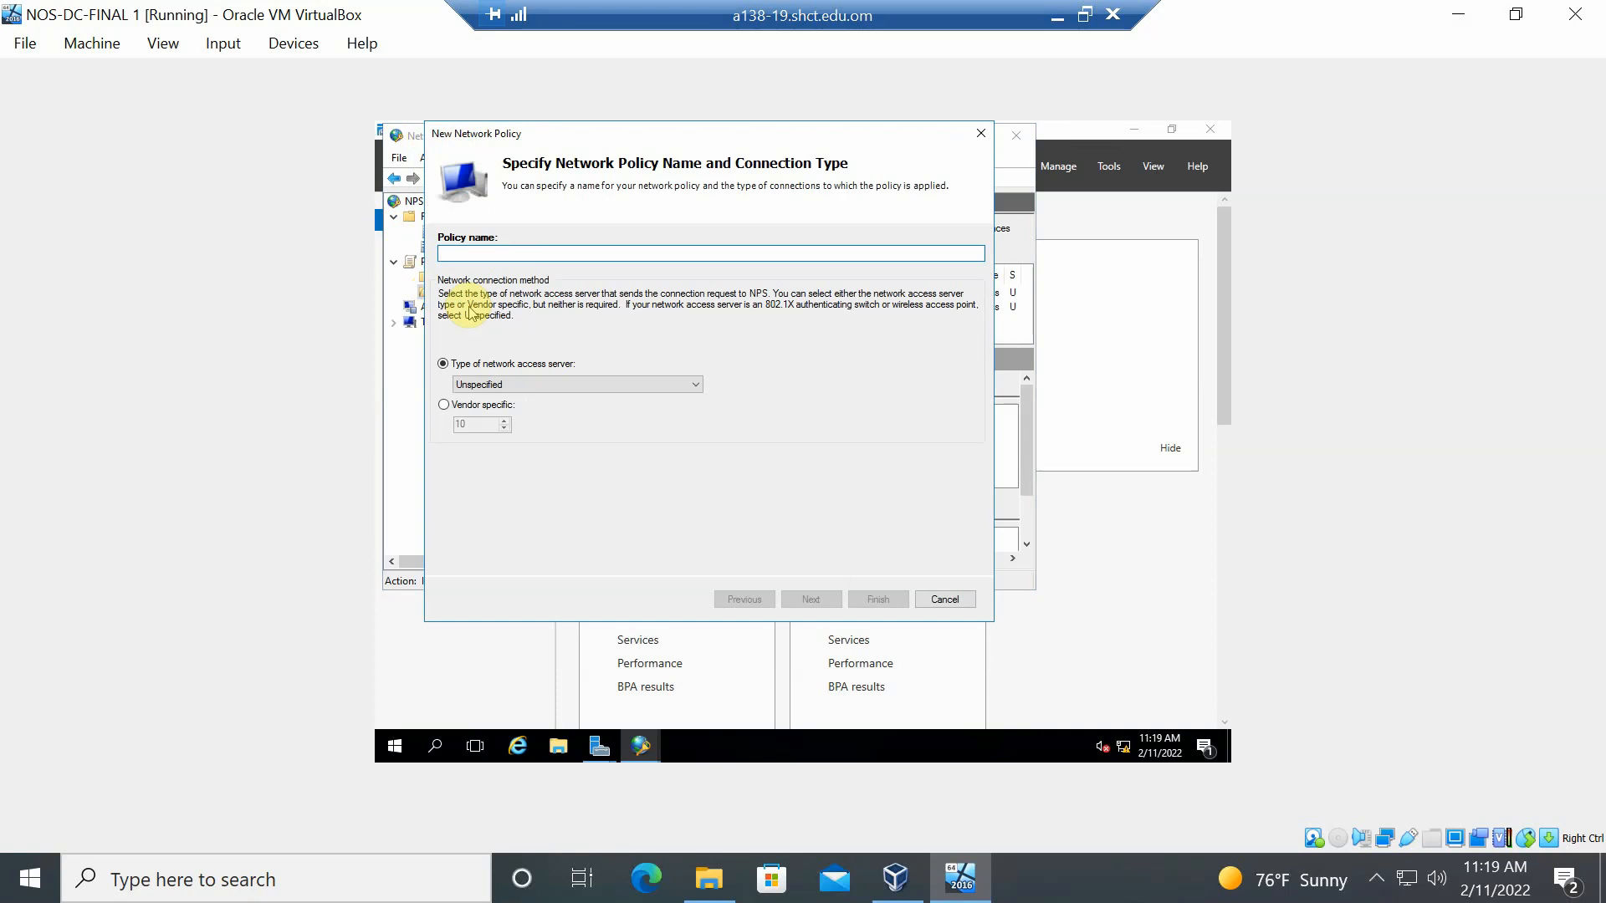
- Name the policy Remote-Access-Network-Policy with access server type Remote Access Server (VPN-Dial up)
type("Remote")
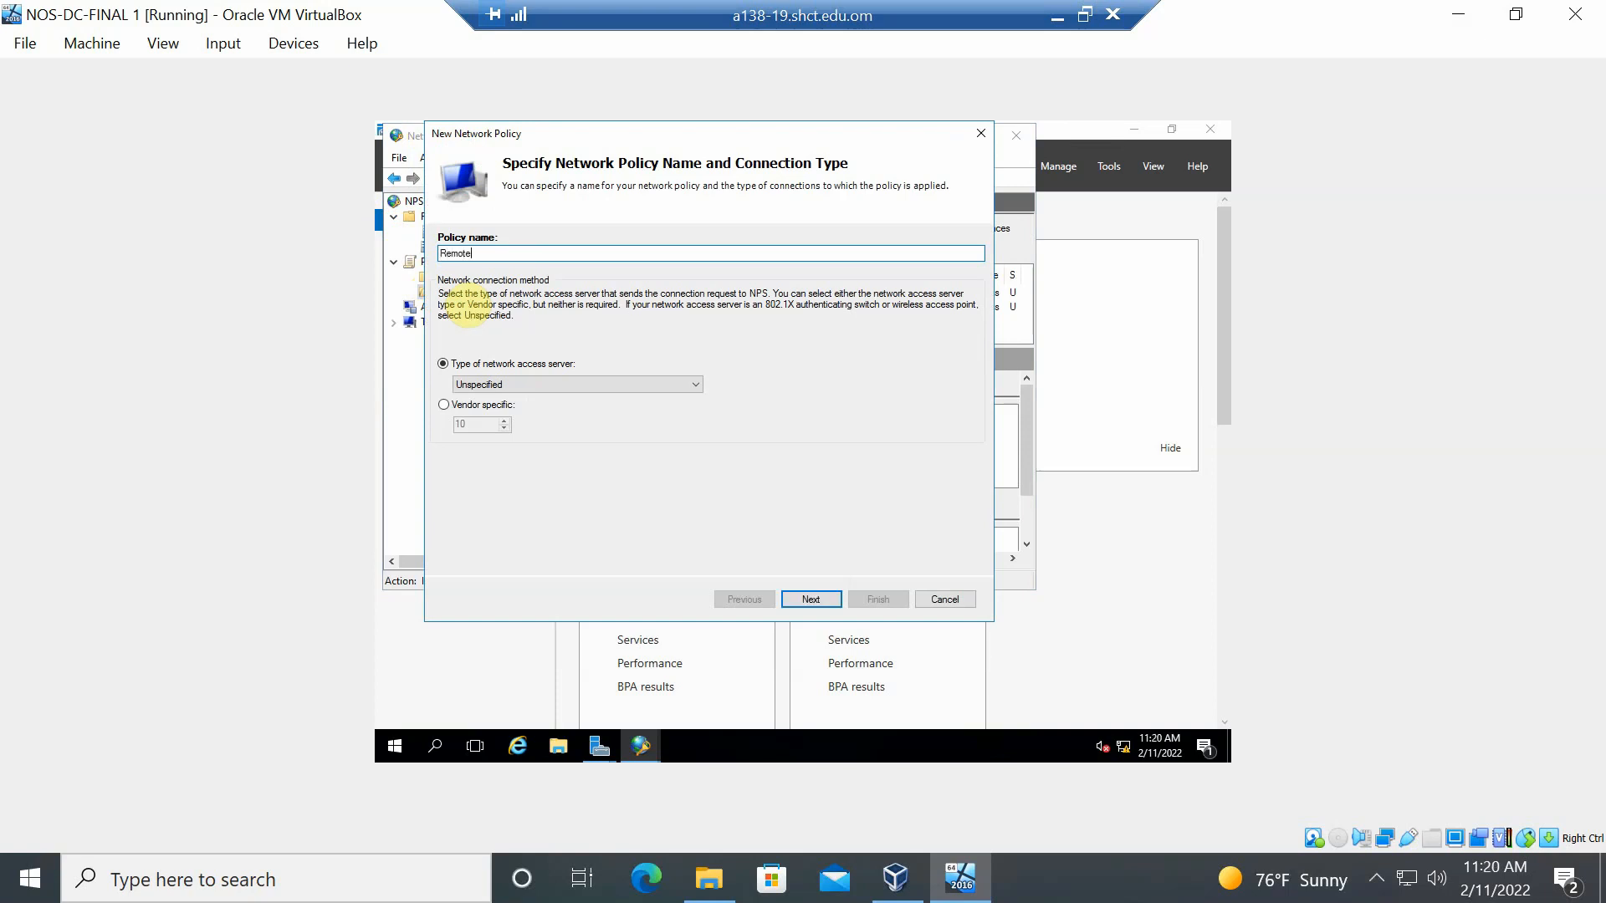
type("-Access-Network-Policy")
left_click(494, 386)
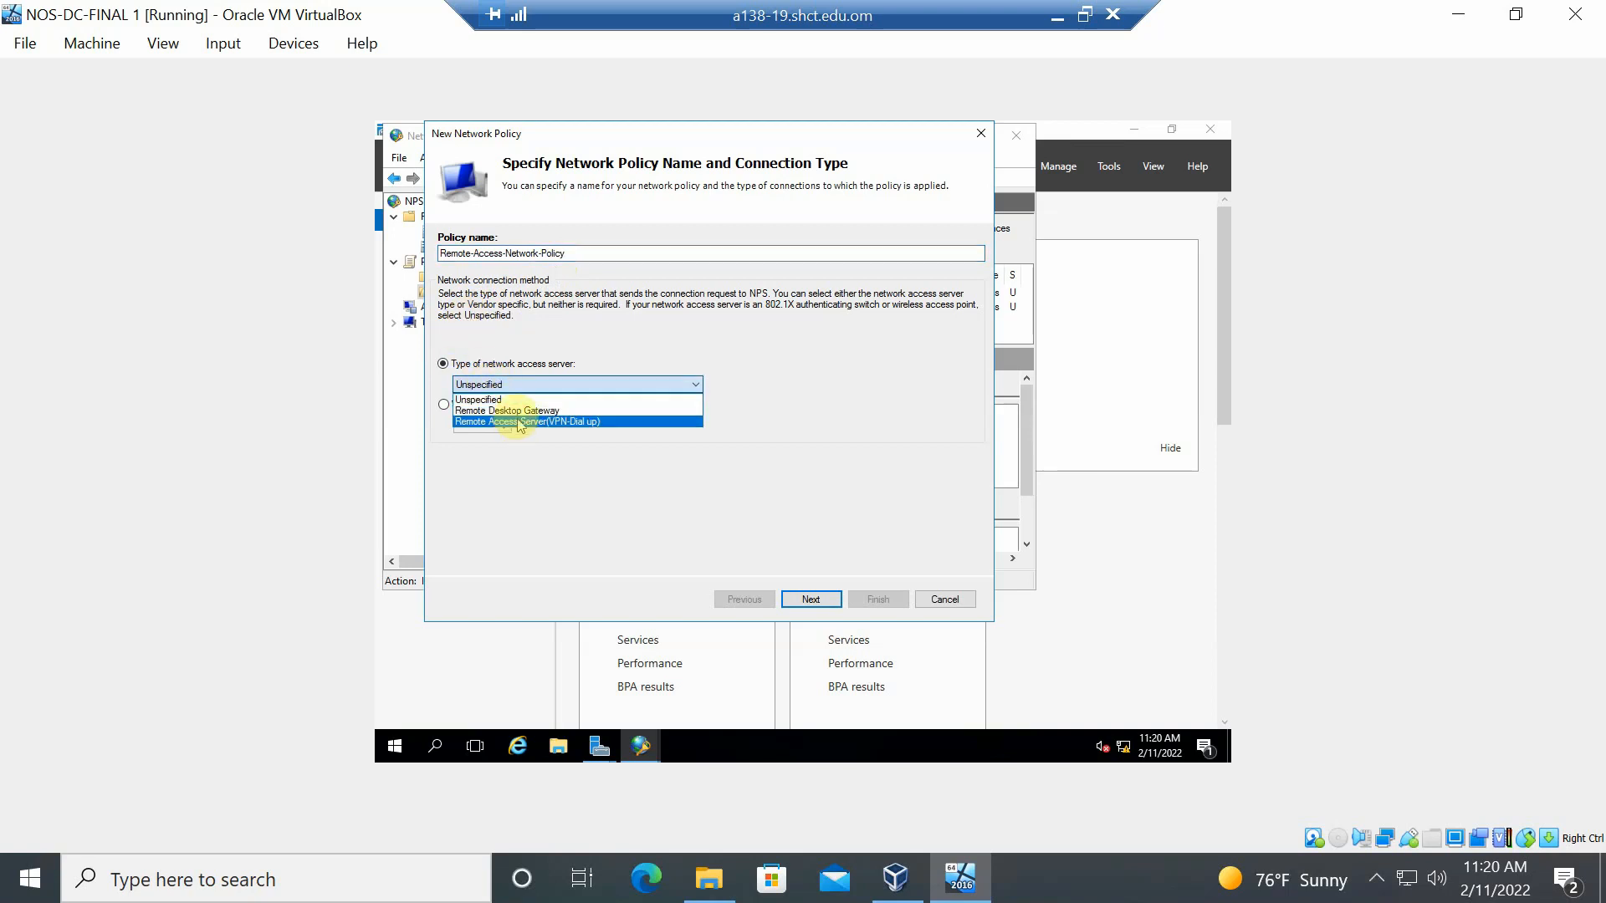
left_click(527, 431)
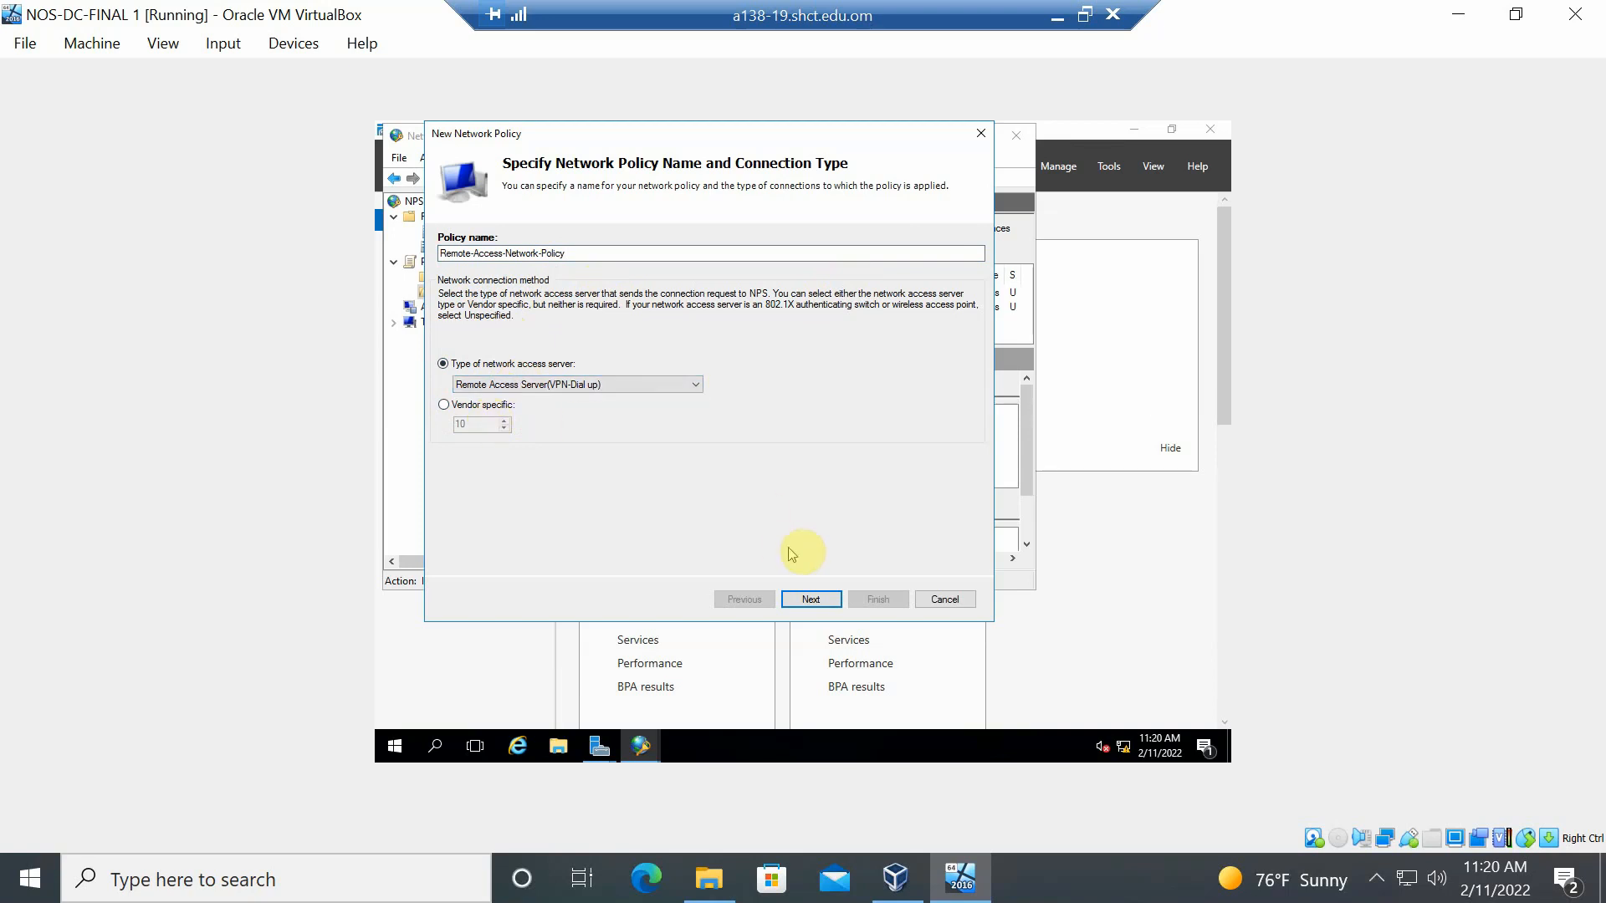
- Add a Windows Groups condition, resolving 'Remot' to NOS\Remote-Group via Check Names
left_click(818, 603)
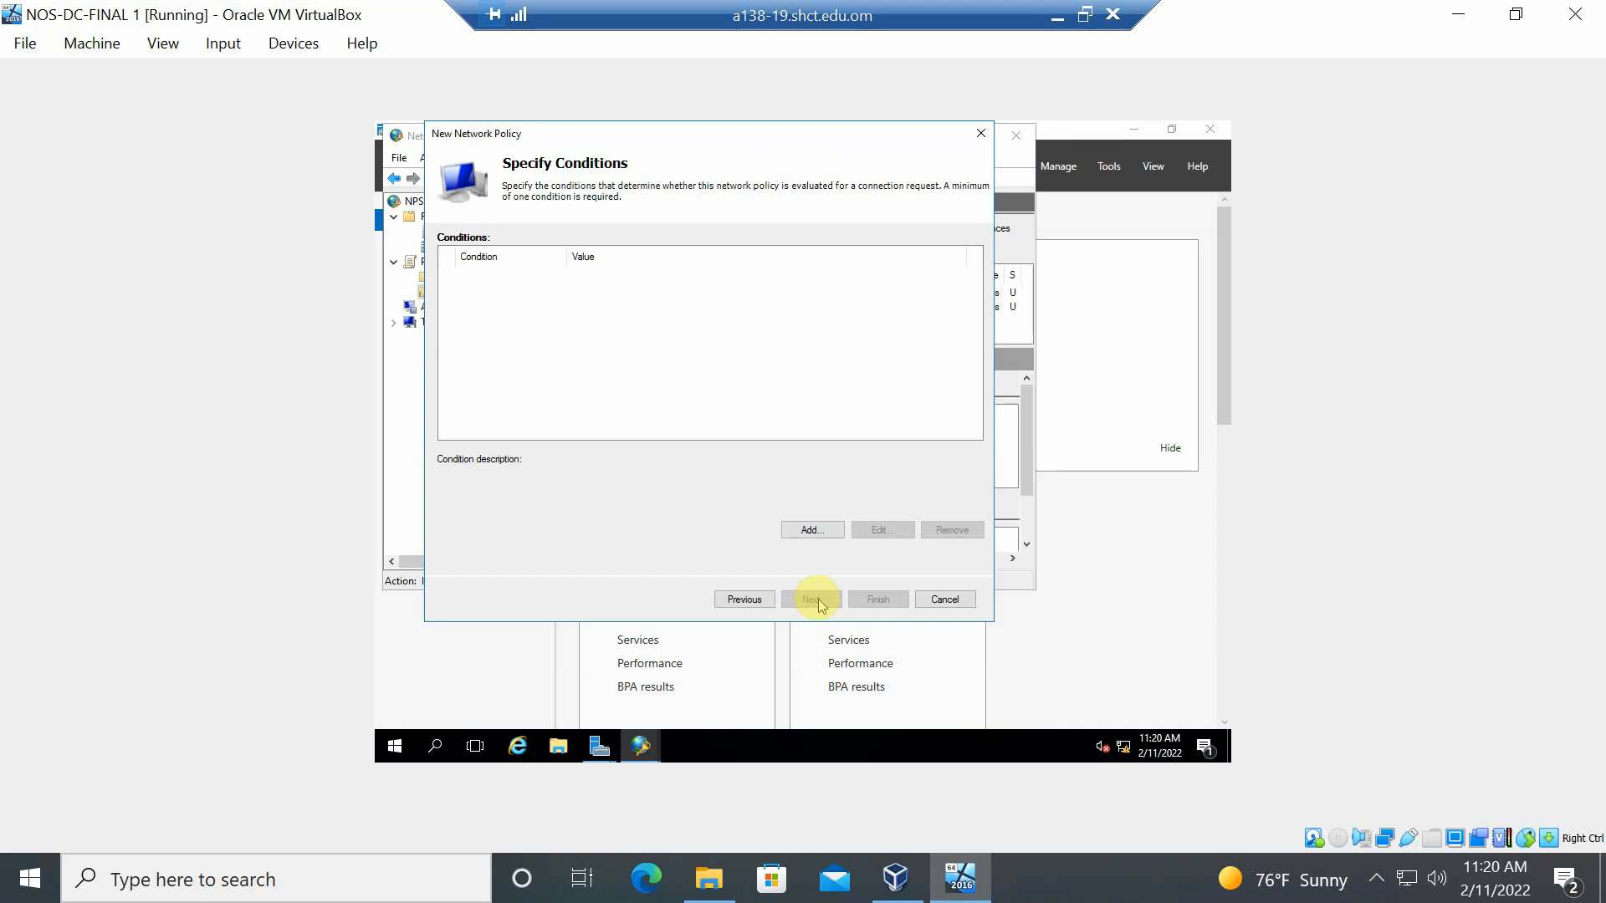
left_click(816, 532)
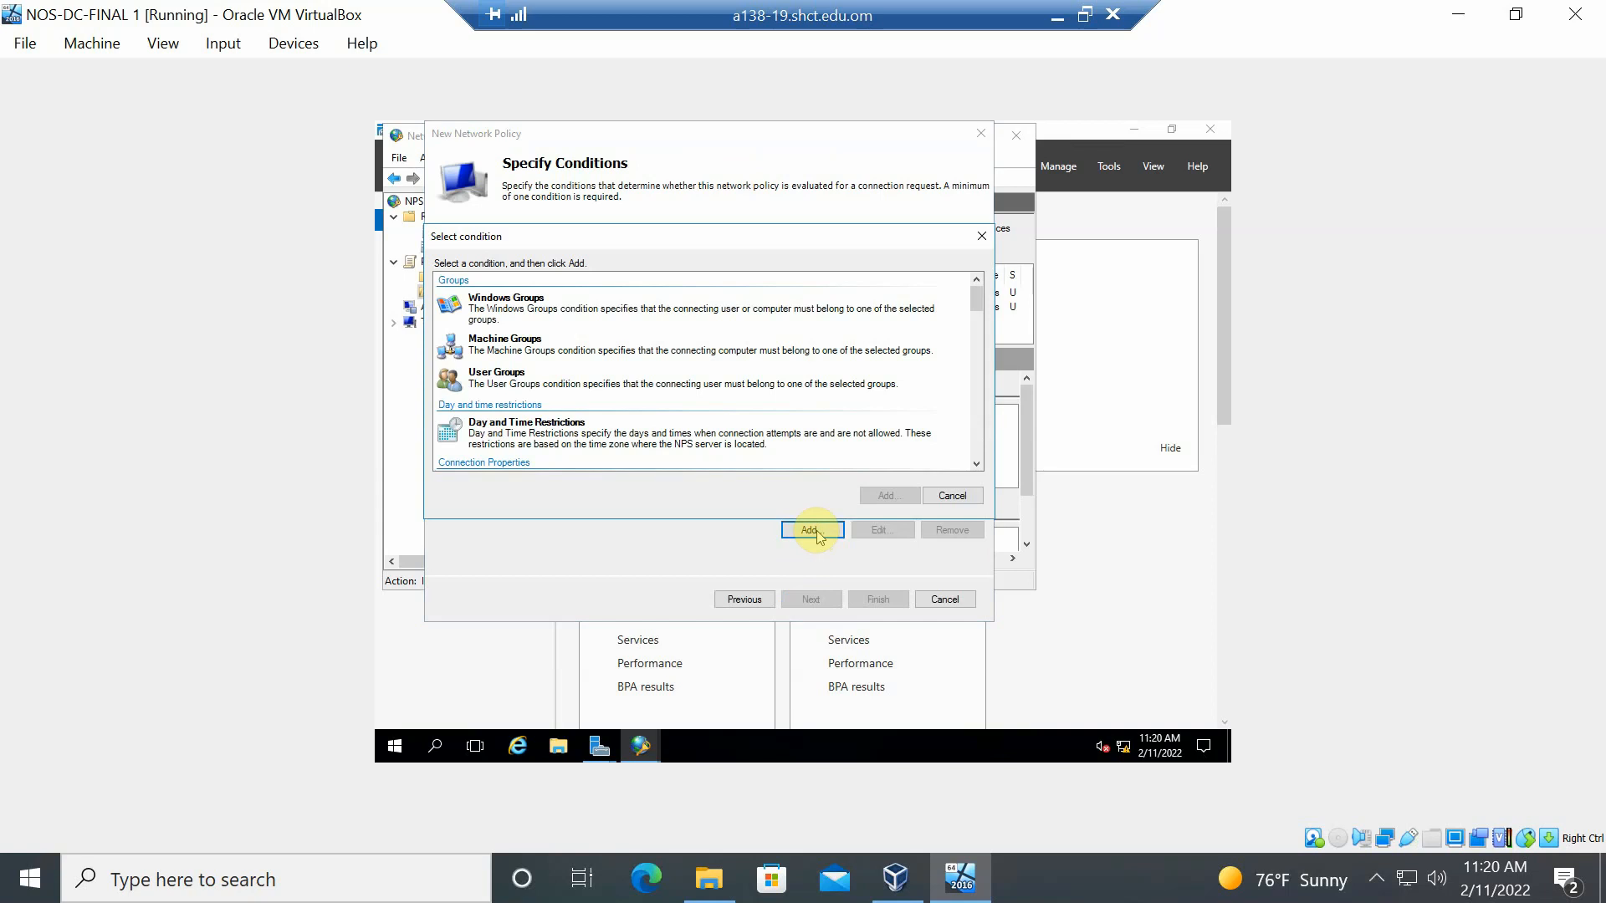
left_click(611, 317)
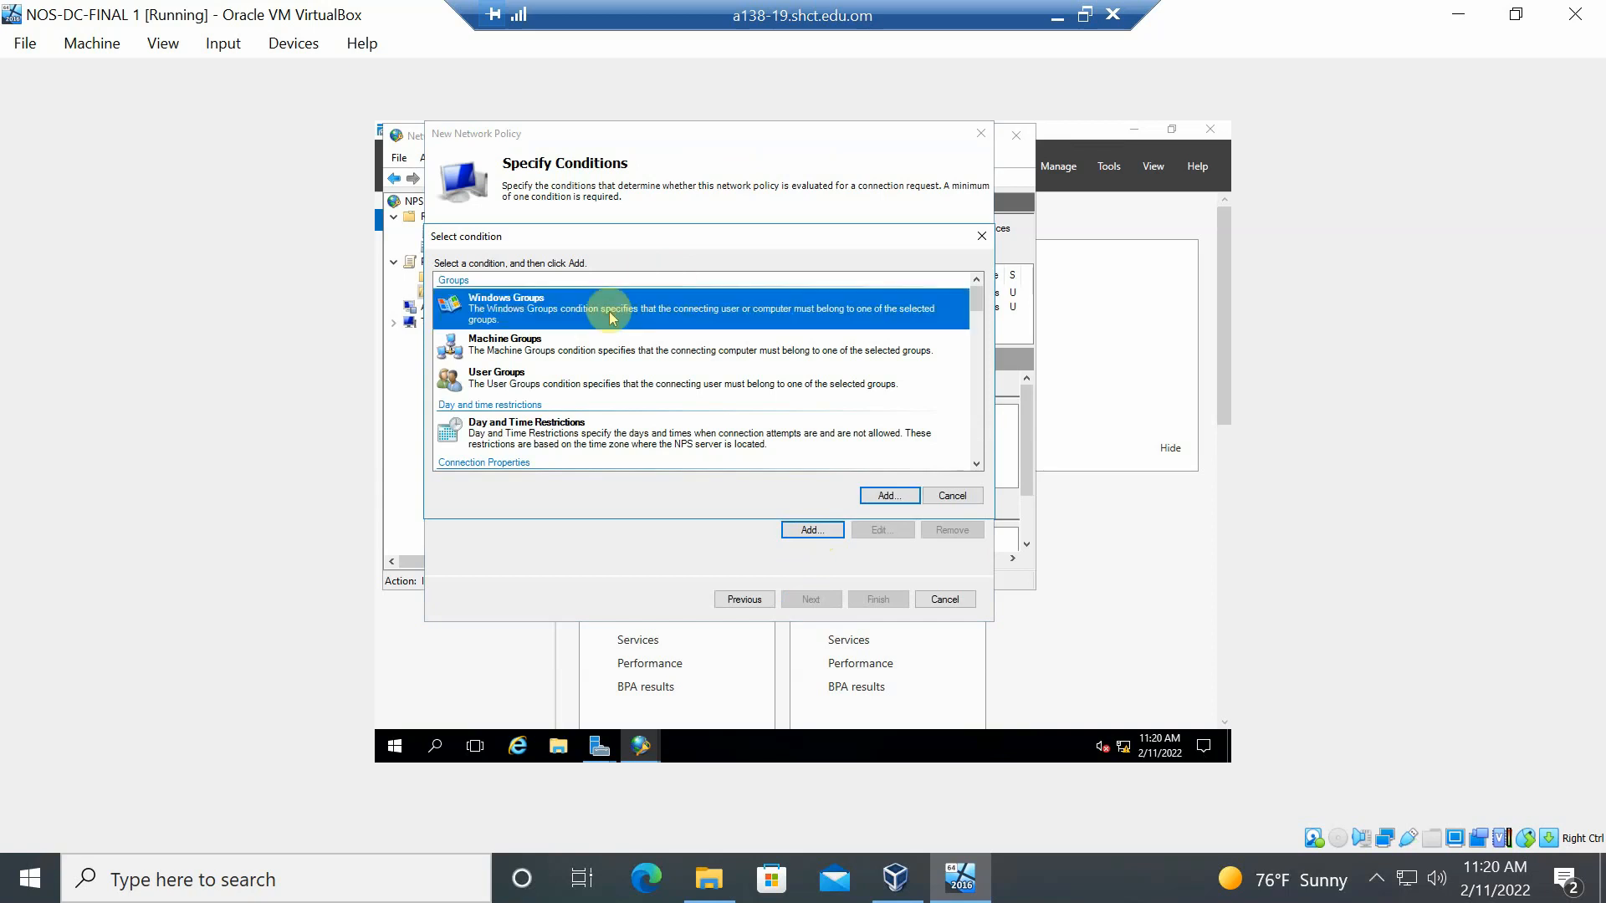
double_click(612, 317)
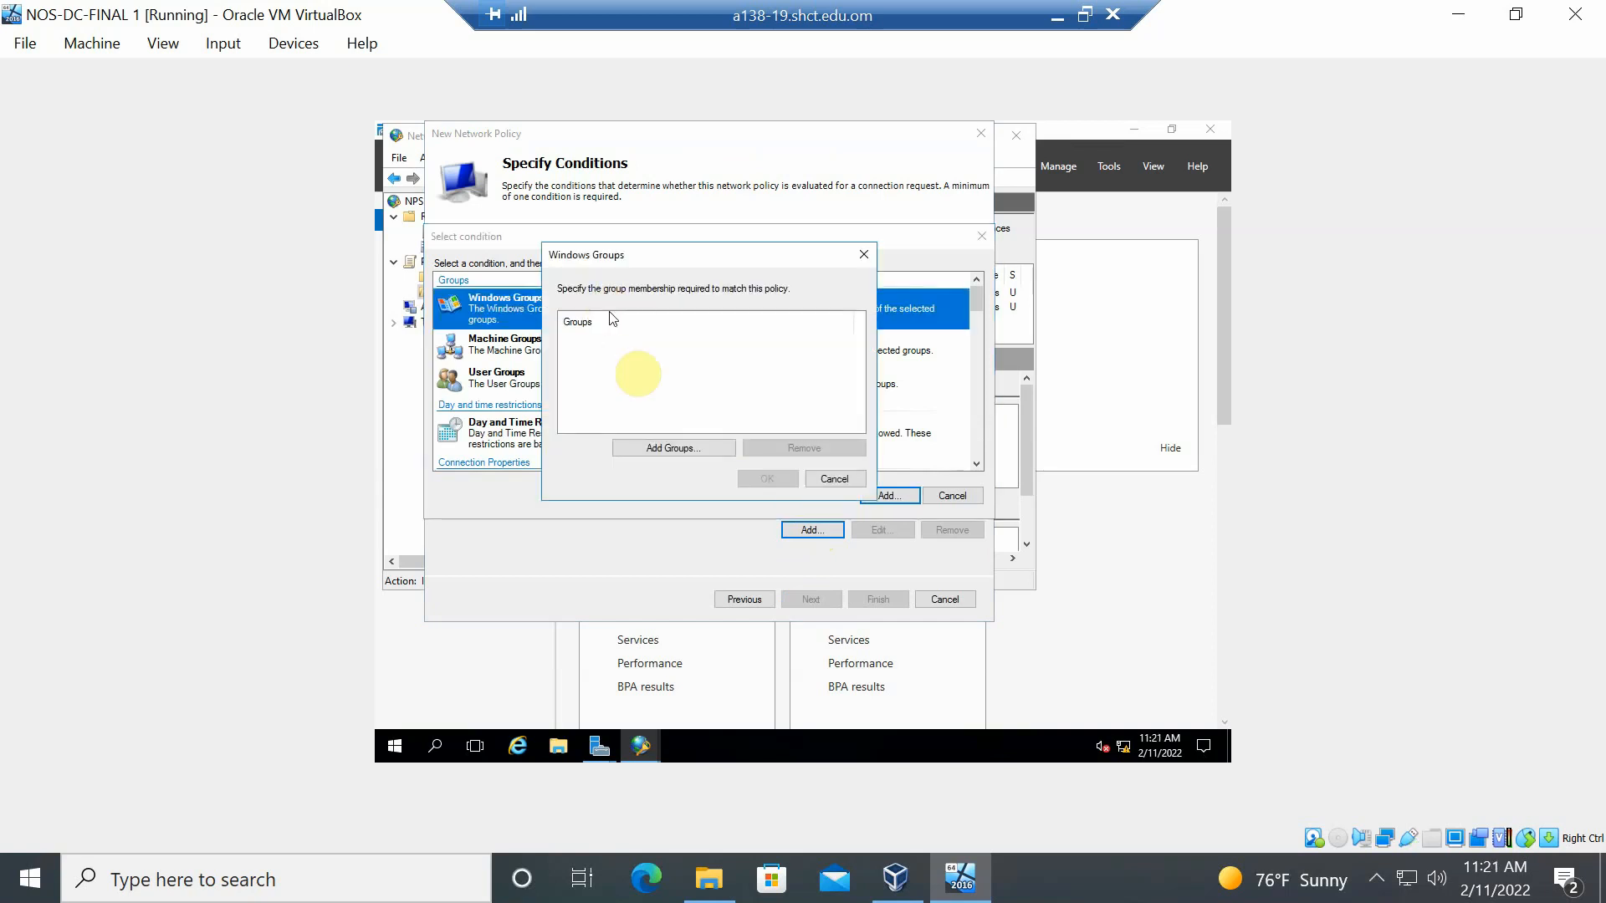
left_click(706, 449)
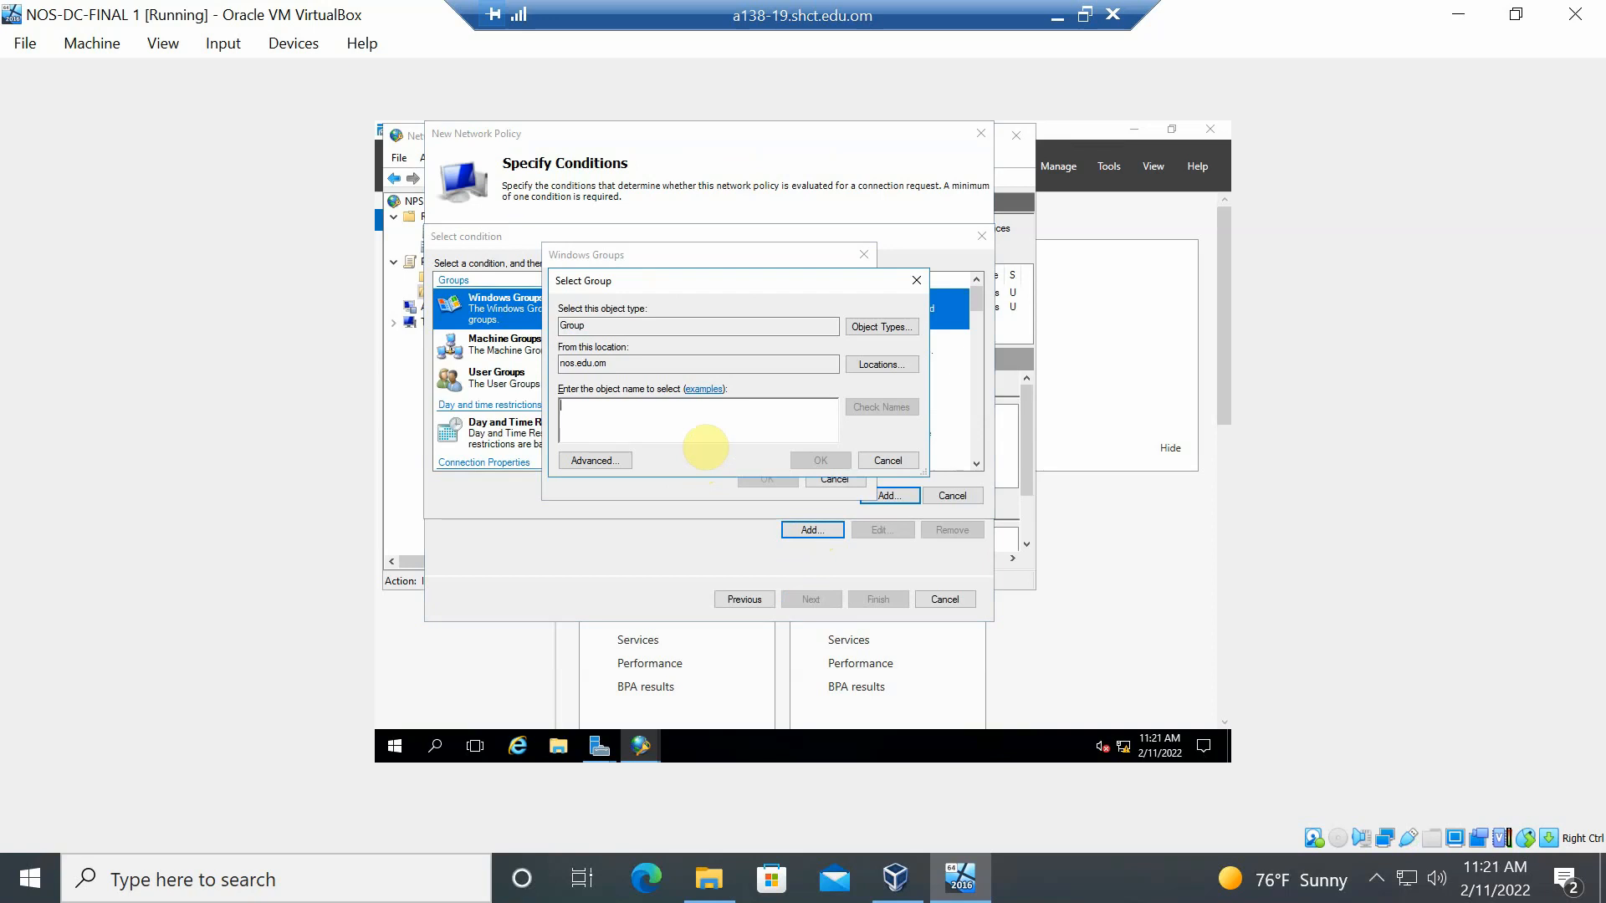
type("Remot")
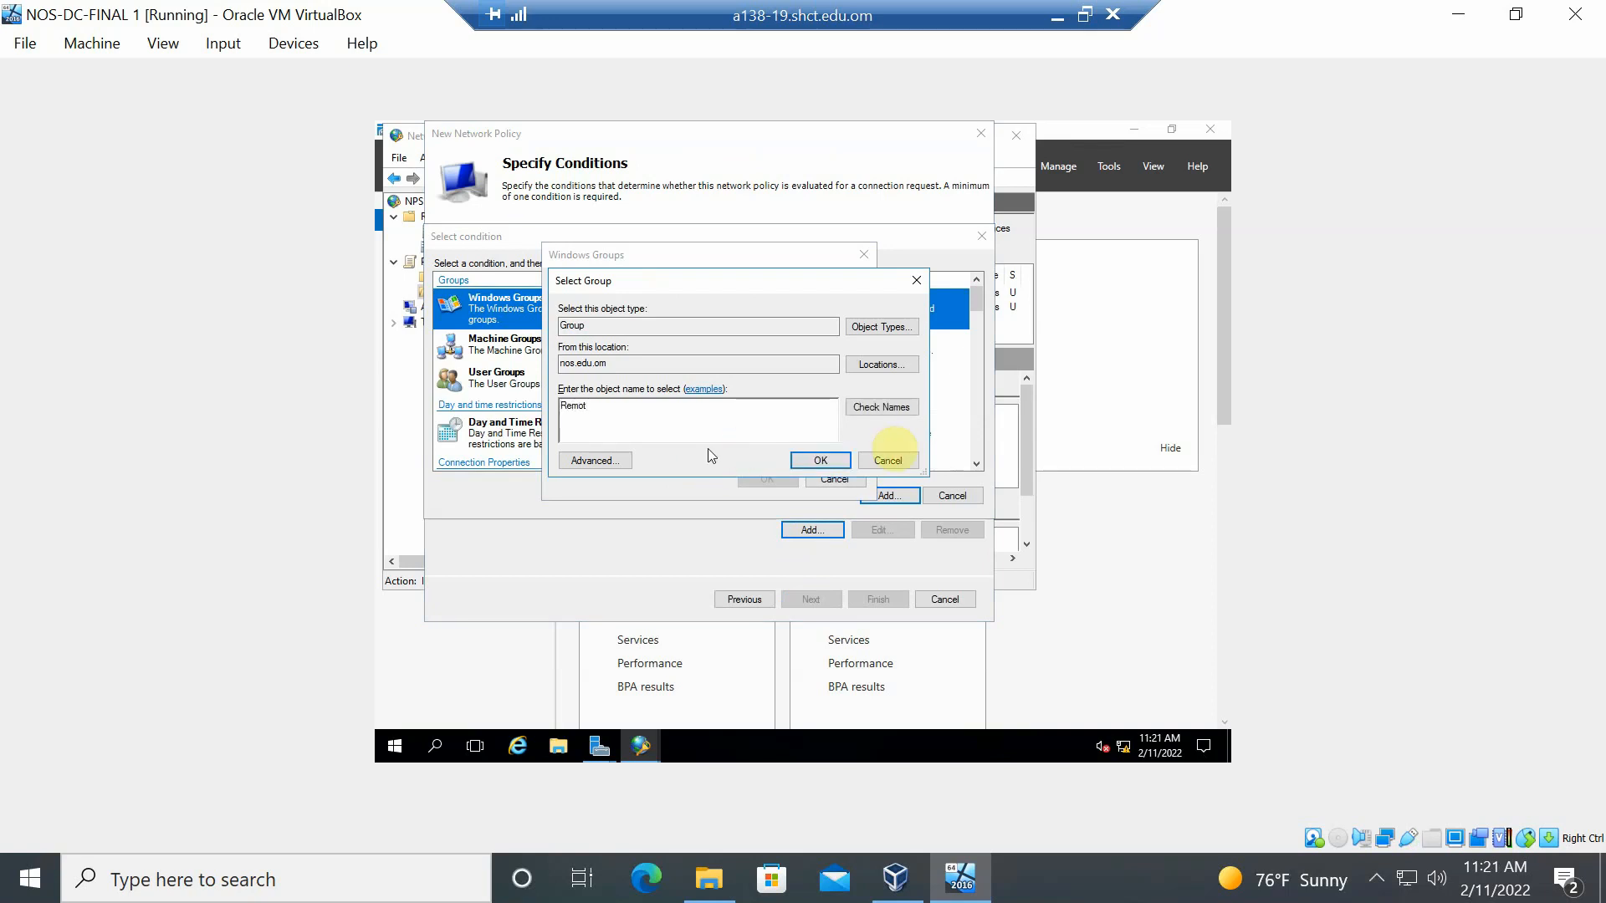
left_click(904, 413)
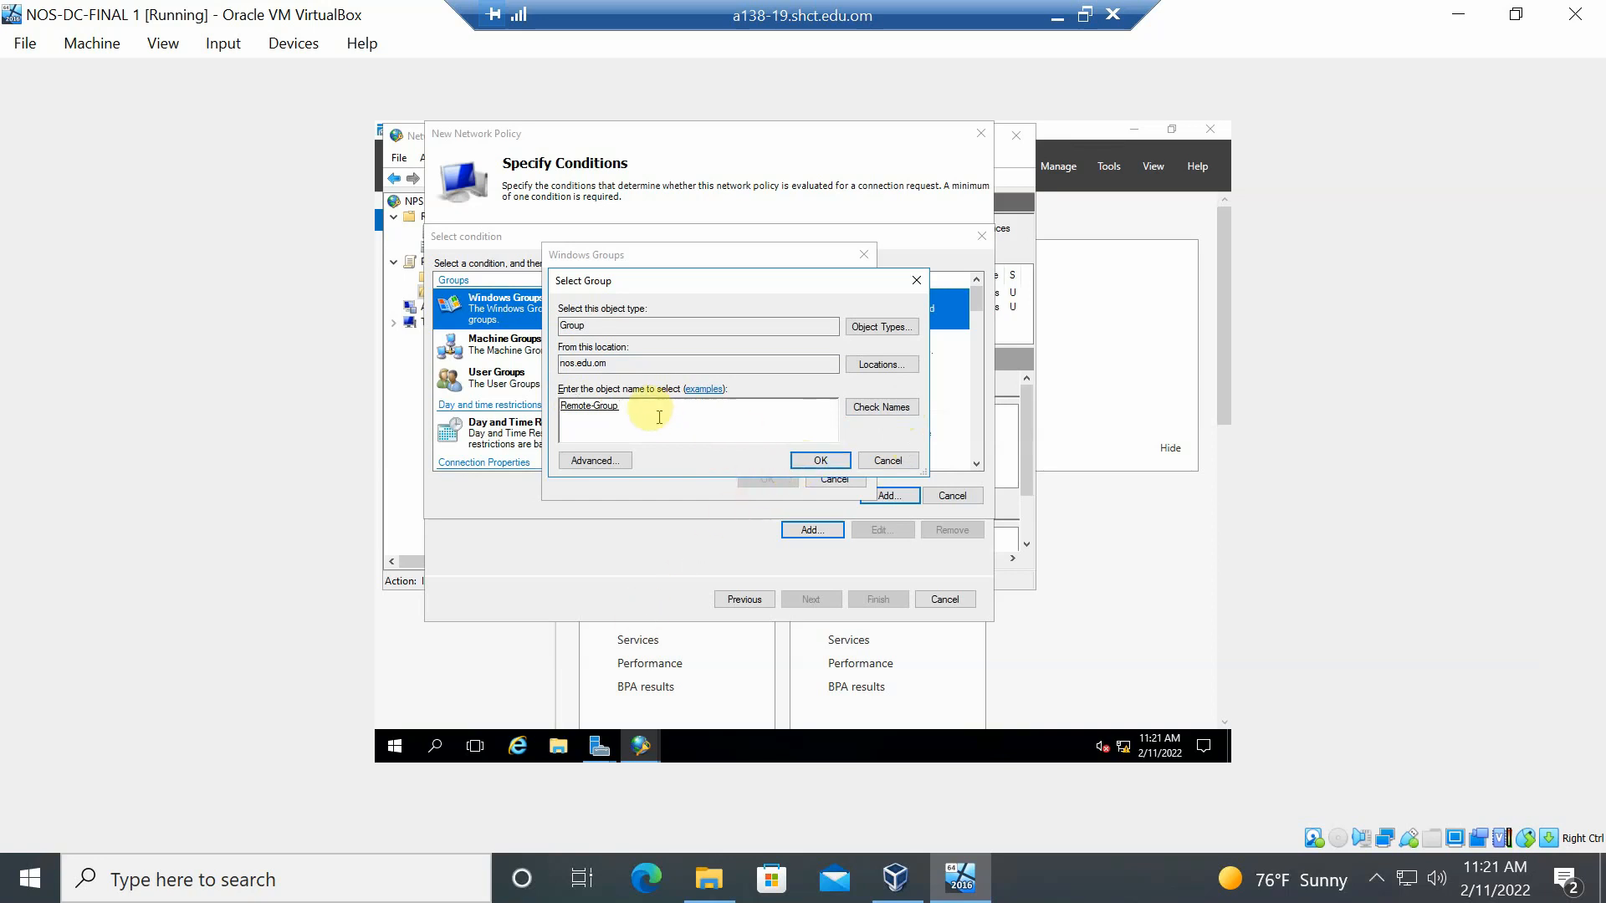
left_click(841, 461)
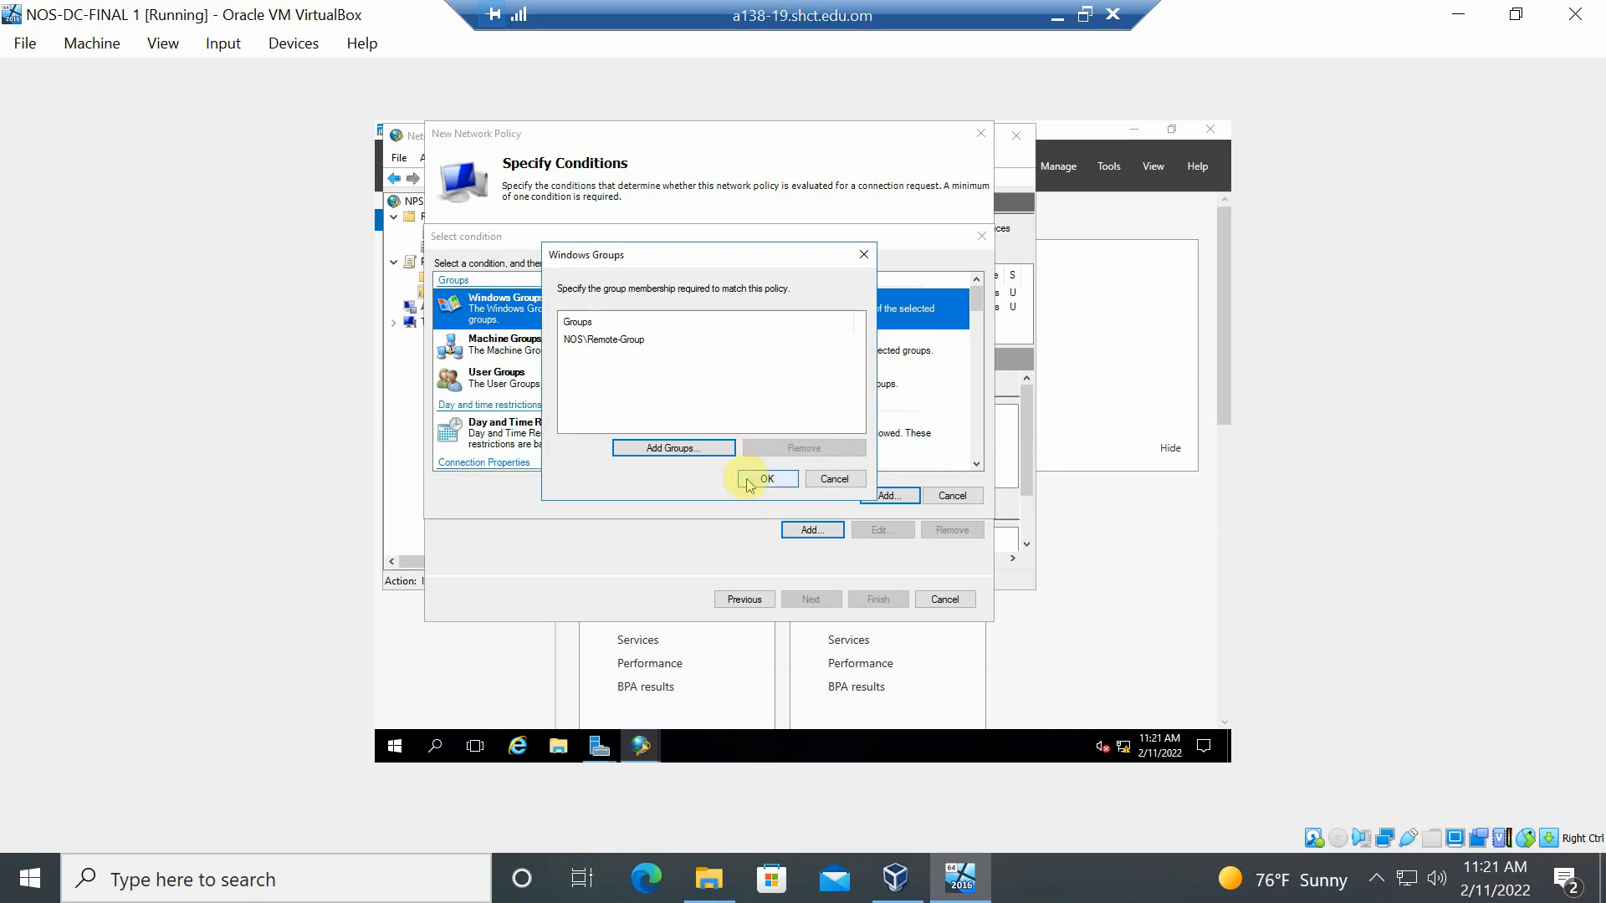
left_click(749, 483)
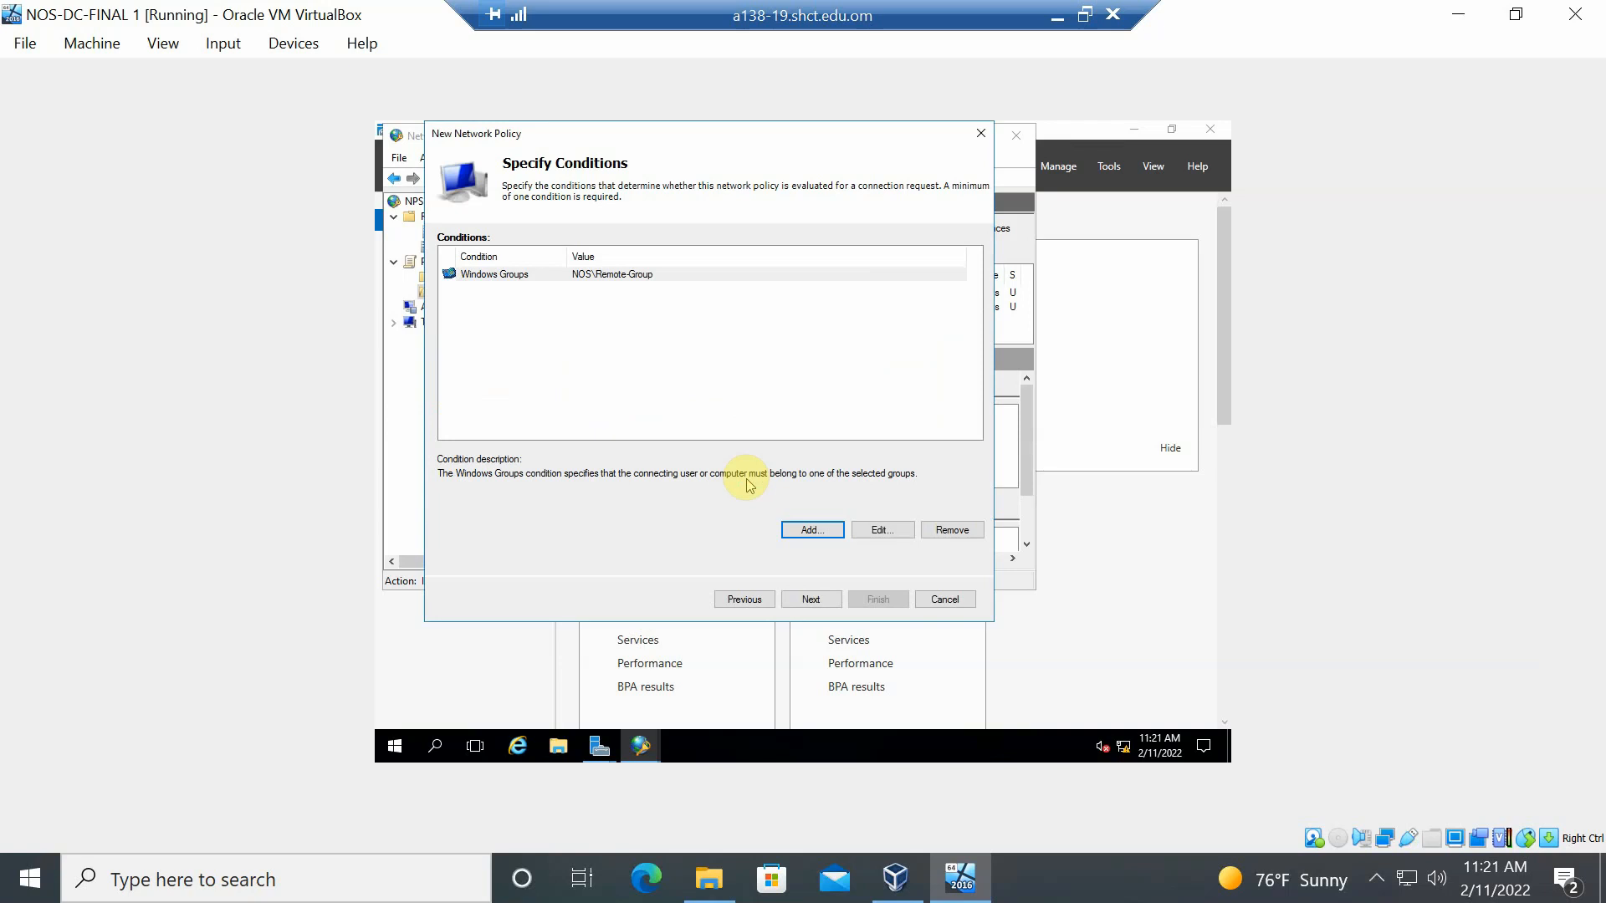
- Close the extra condition chooser without adding anything and advance to Specify Access Permission
left_click(811, 532)
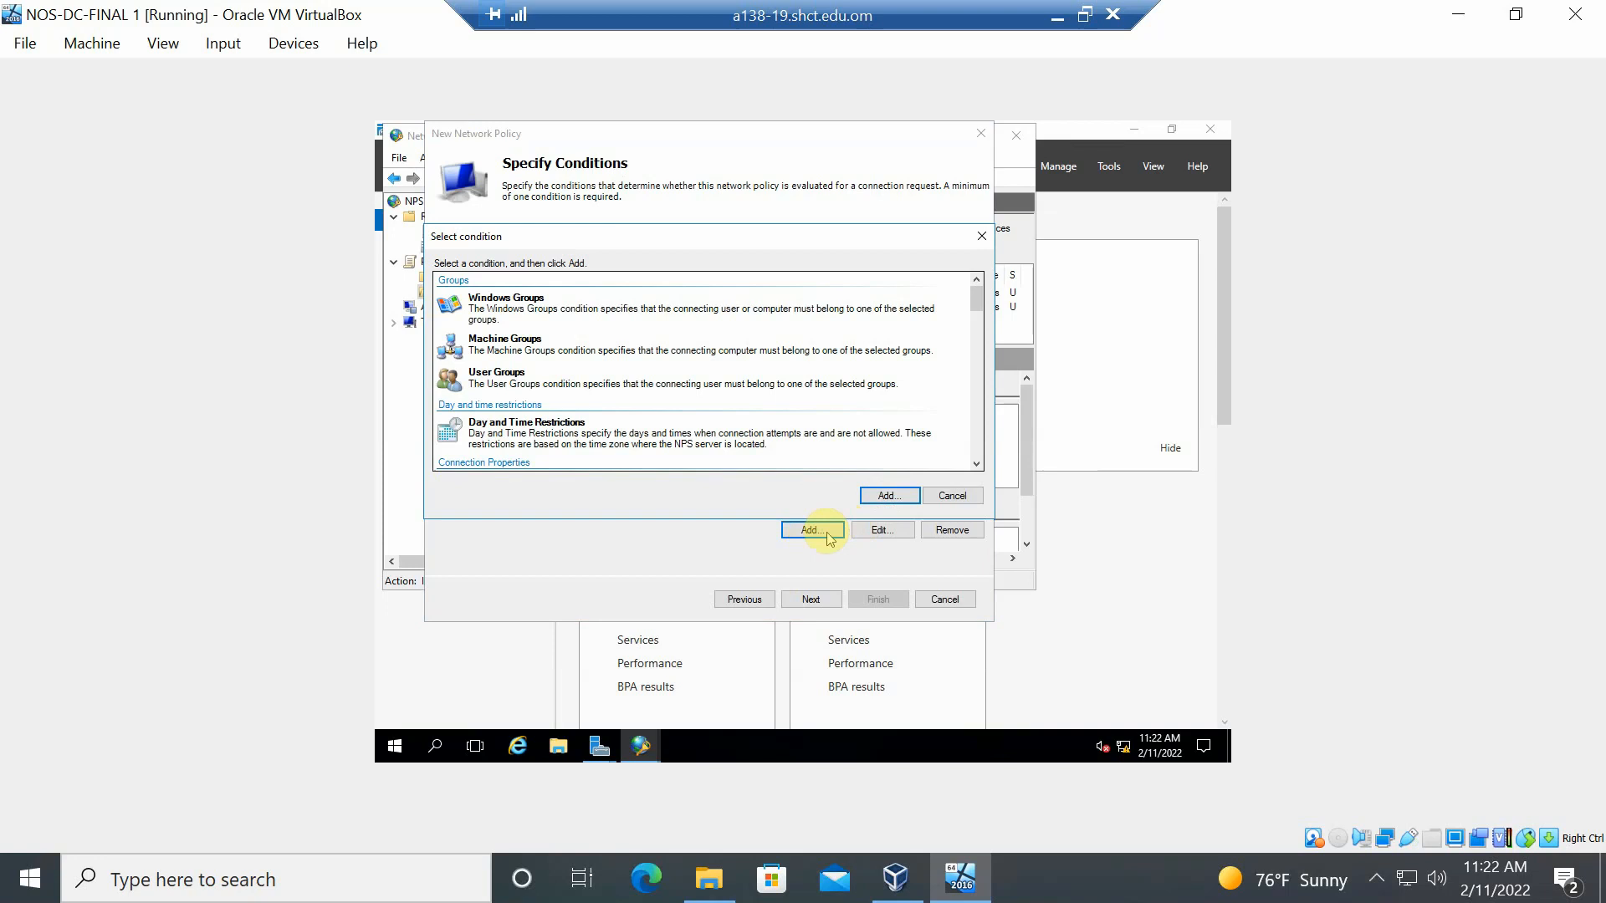
left_click(808, 598)
left_click(832, 536)
left_click(676, 298)
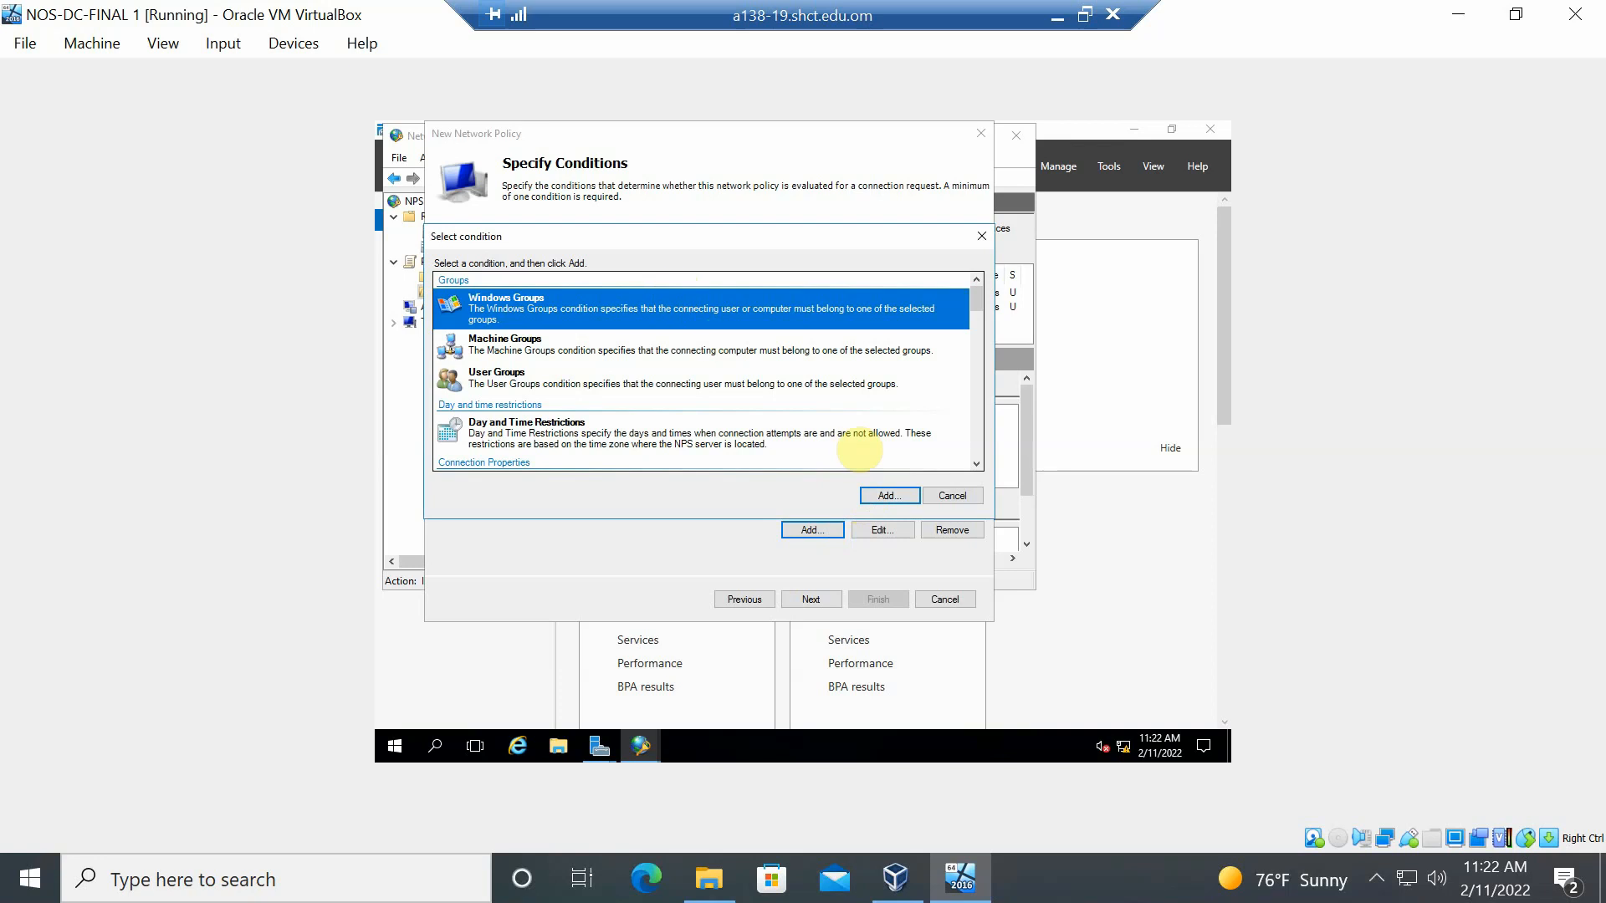
left_click(834, 602)
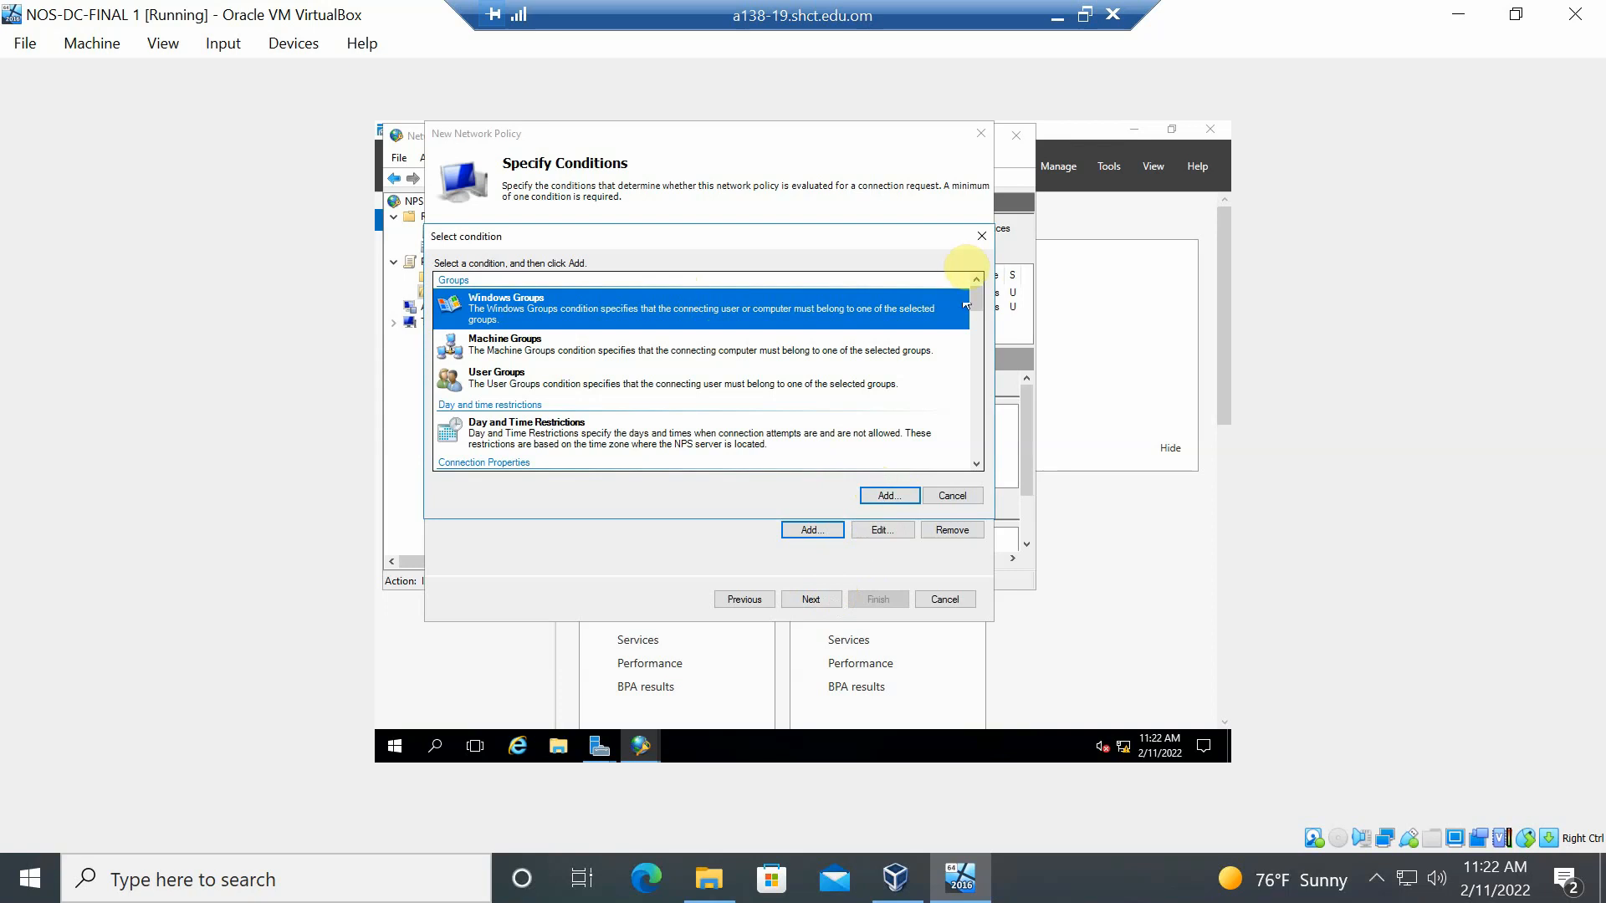
left_click(982, 236)
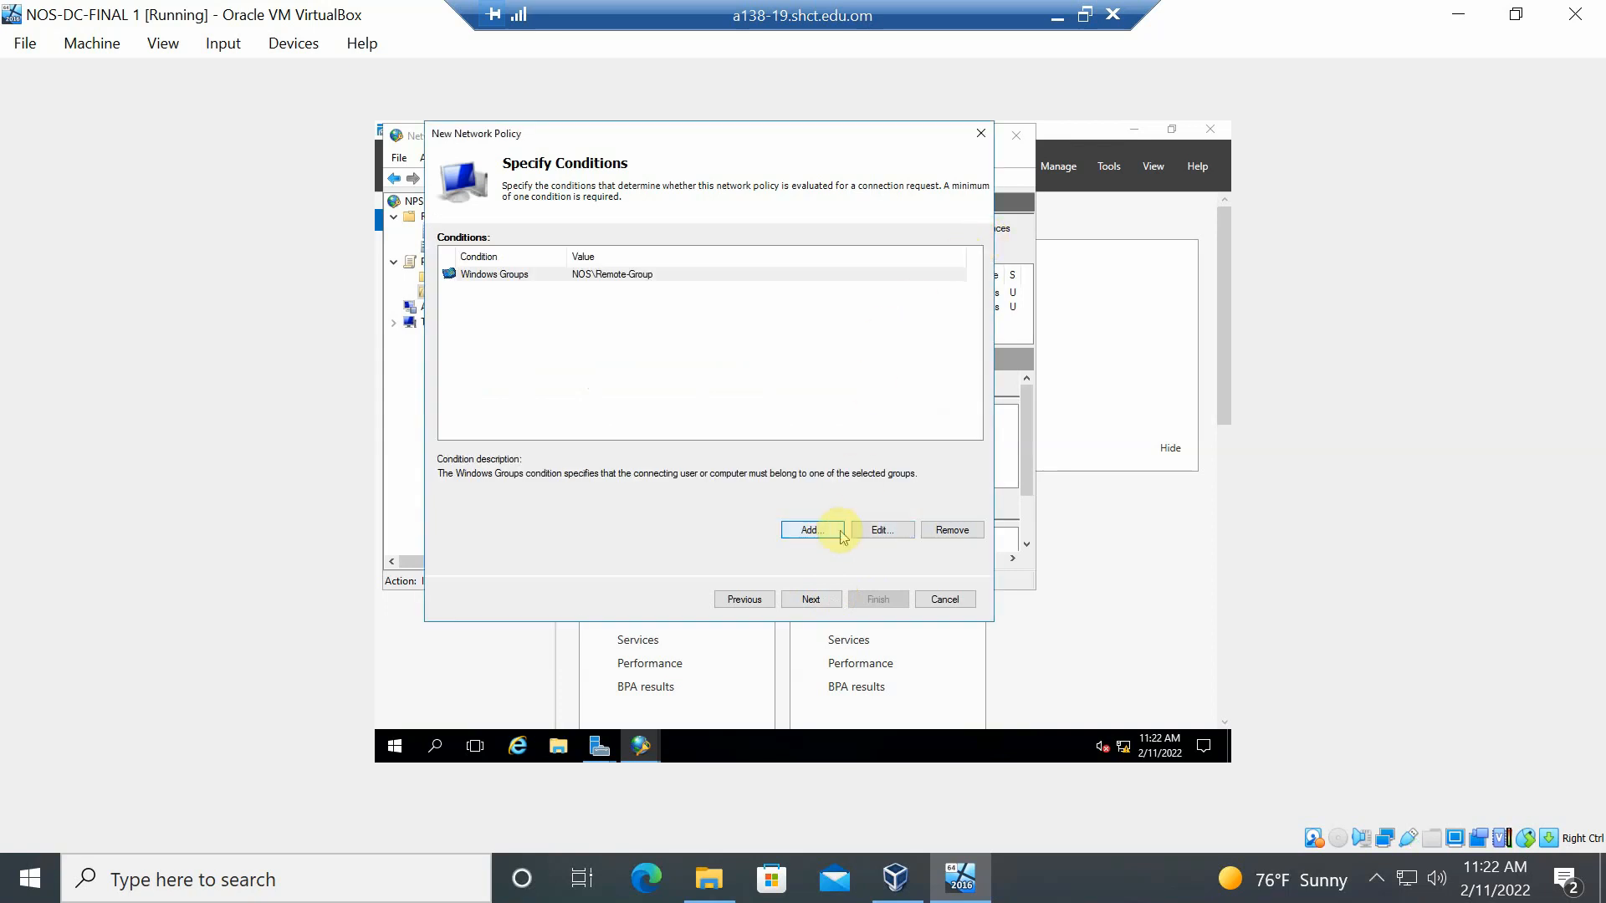
left_click(829, 602)
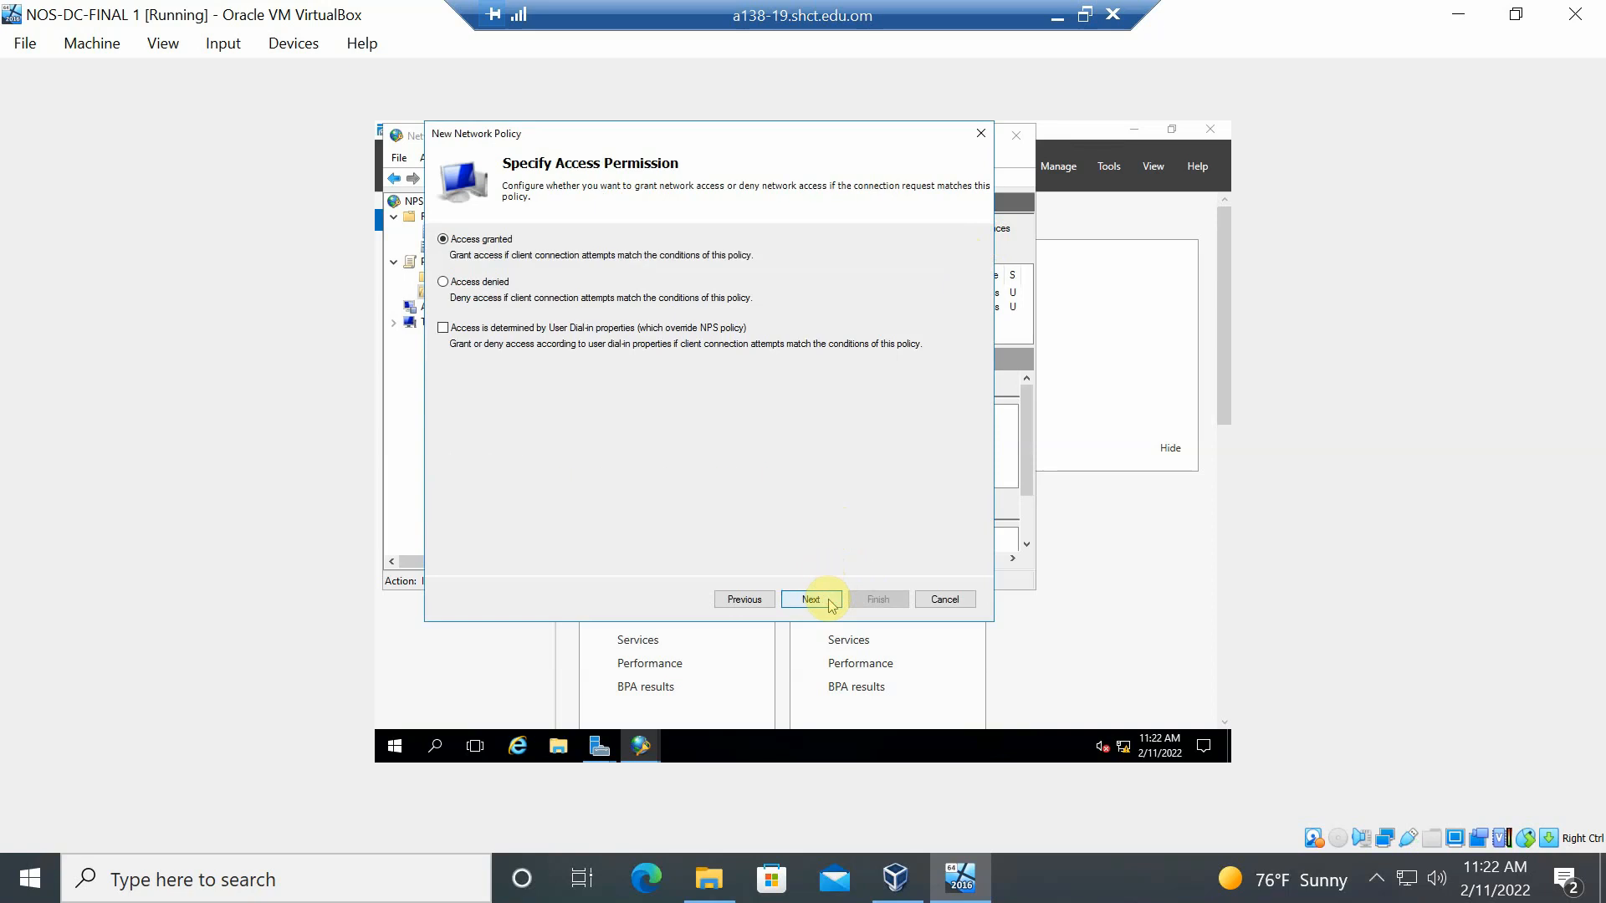
- Keep Access granted and advance to Configure Authentication Methods
left_click(831, 602)
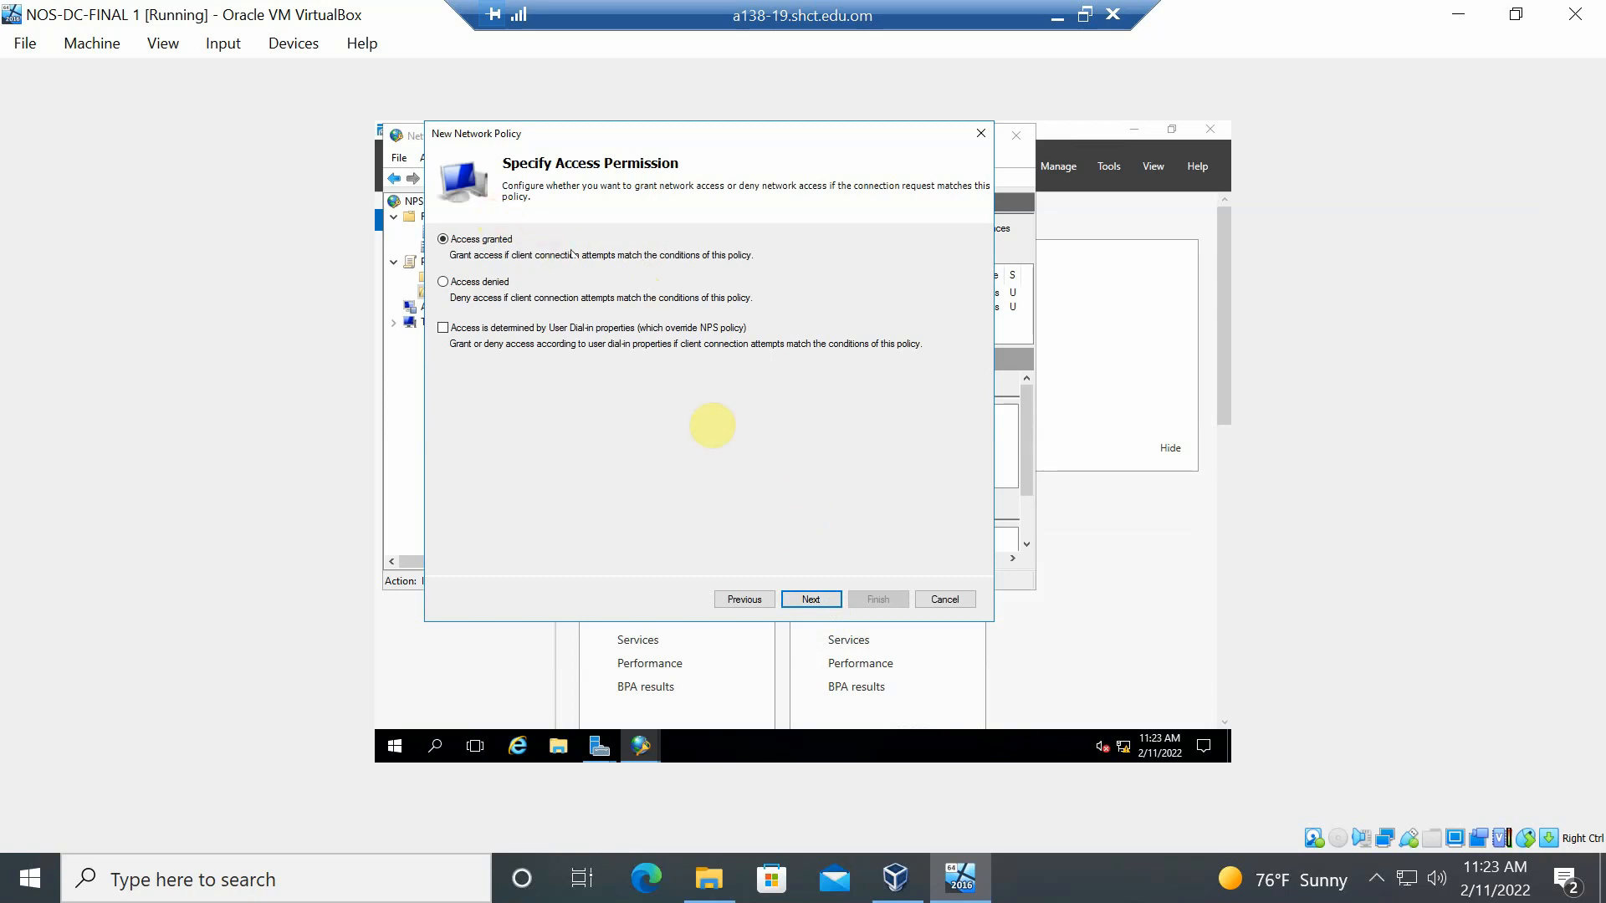
left_click(810, 600)
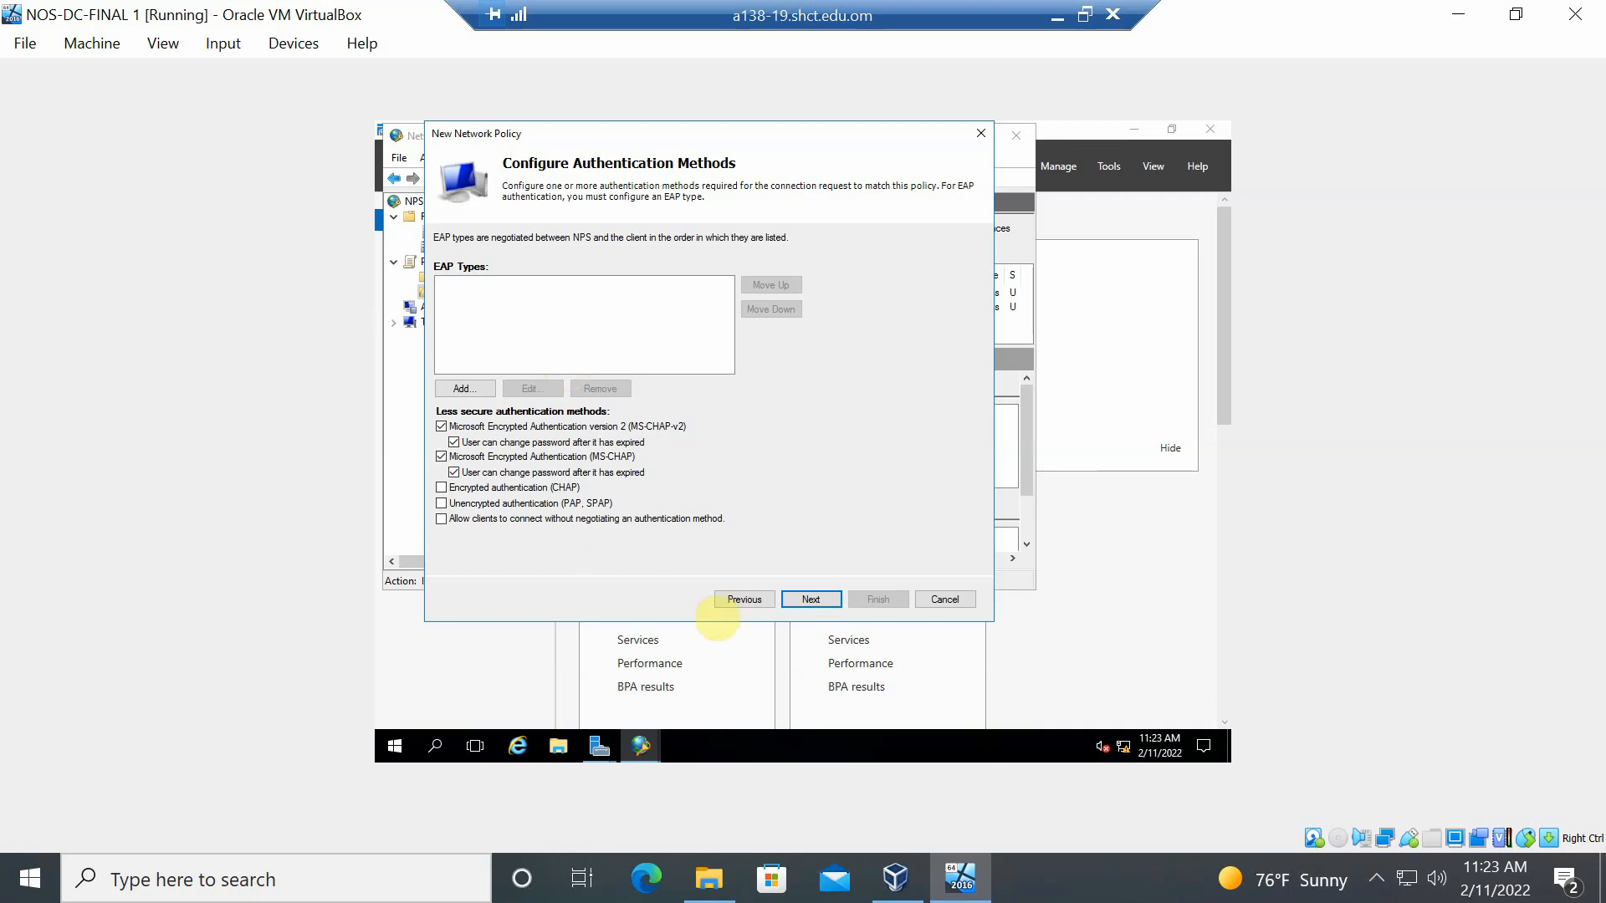
- Step forward and back to Configure Authentication Methods, then bring up the Add EAP dialog
left_click(801, 599)
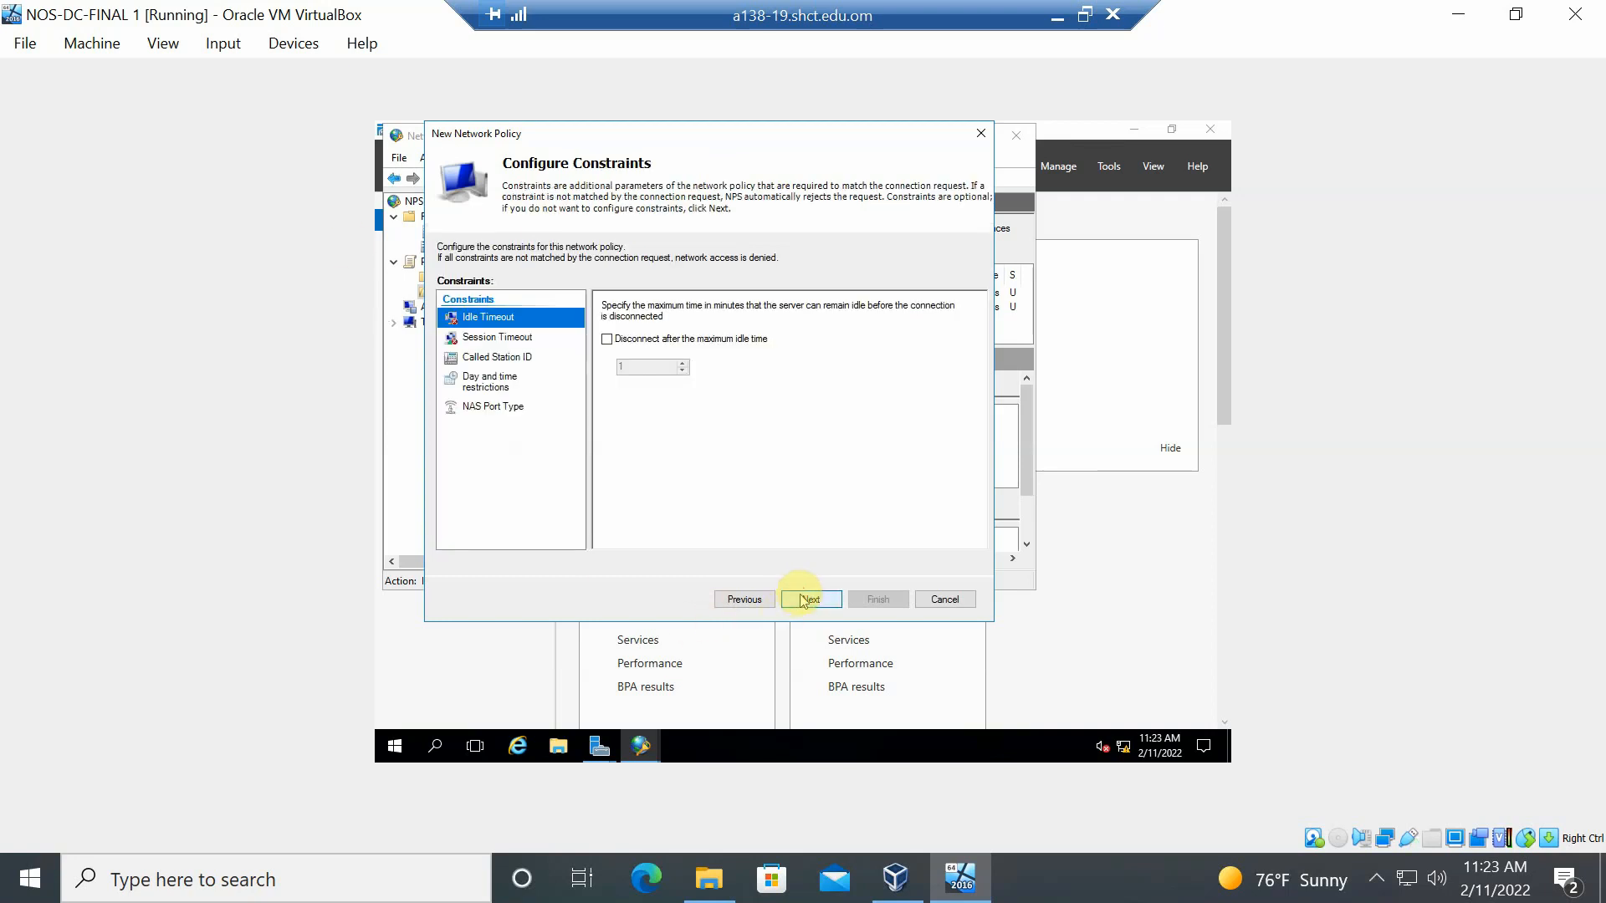
left_click(762, 600)
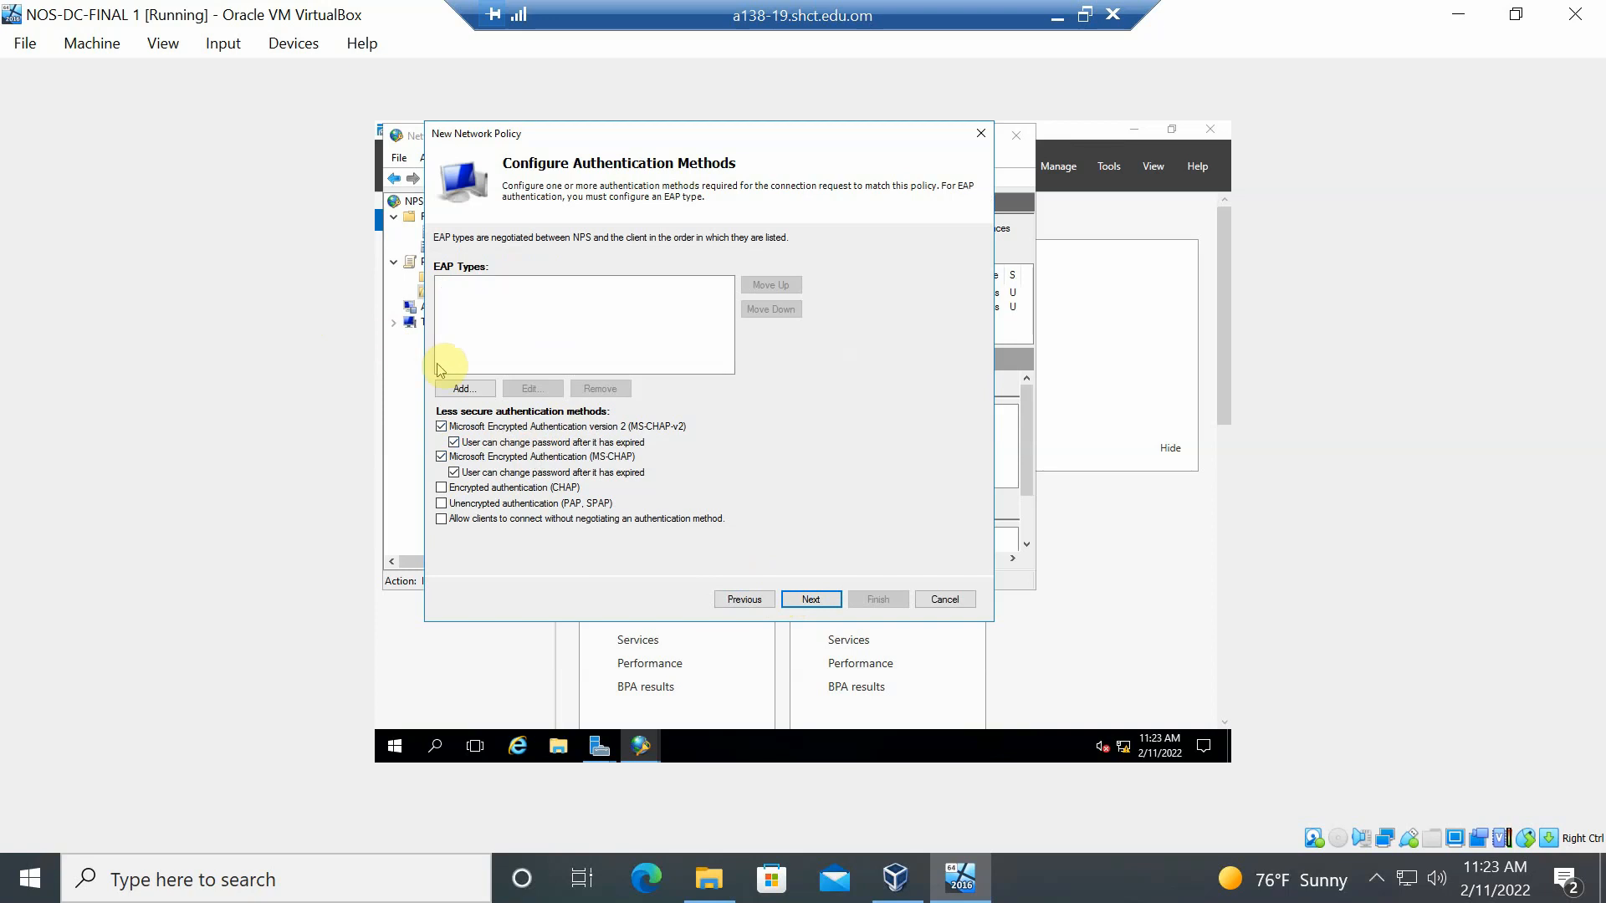
left_click(463, 390)
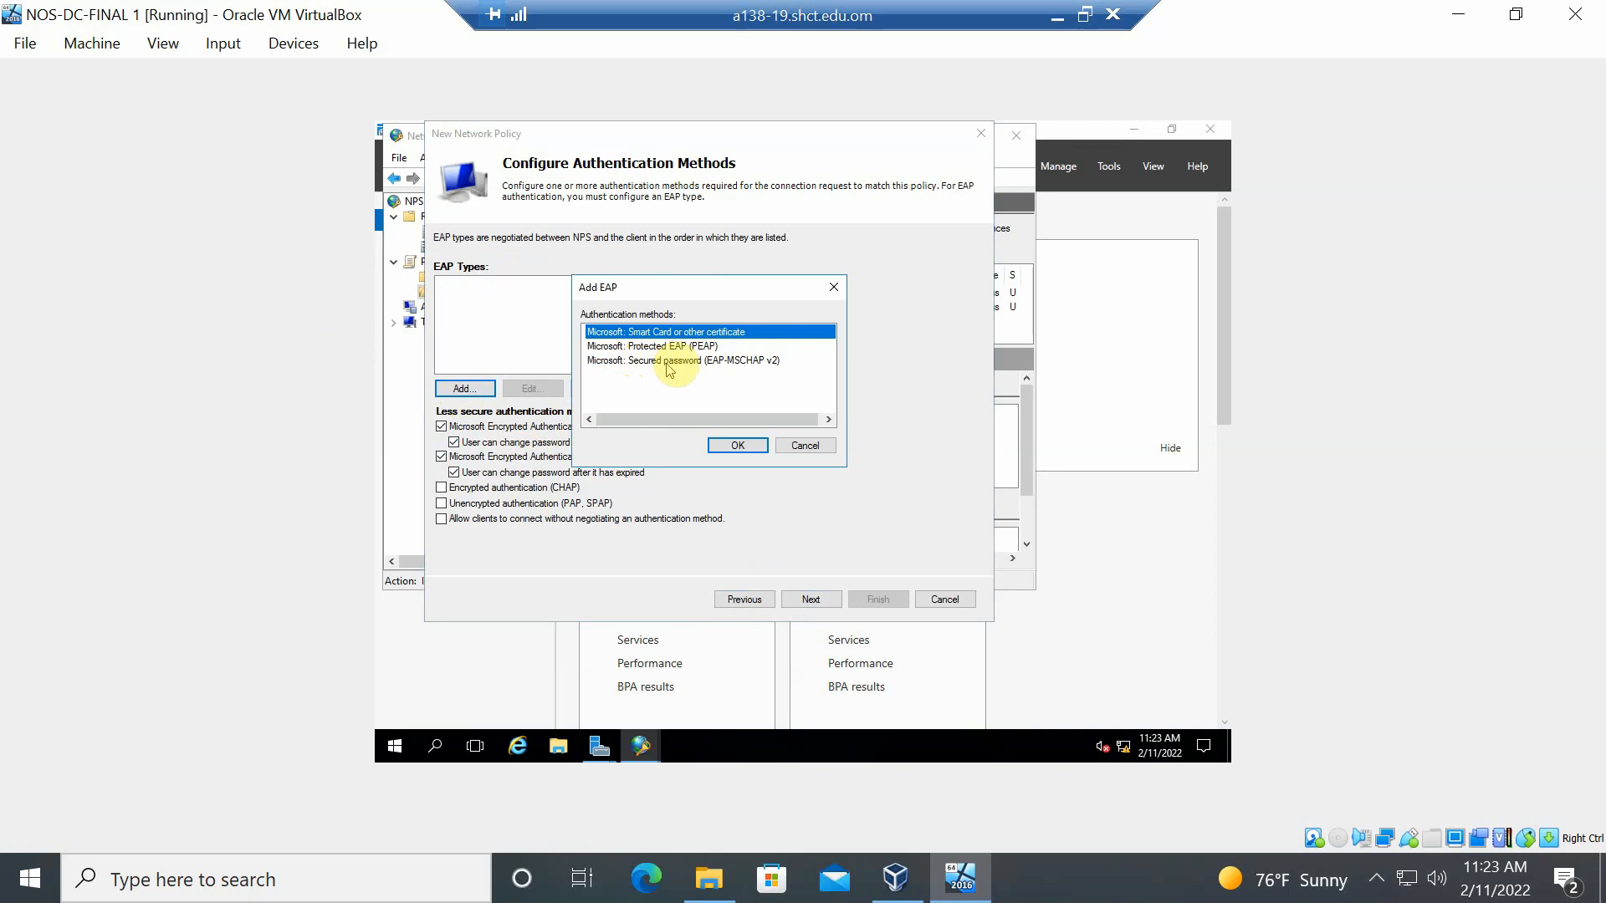
- Add Microsoft: Secured password (EAP-MSCHAP v2) as the policy's EAP type
left_click(755, 362)
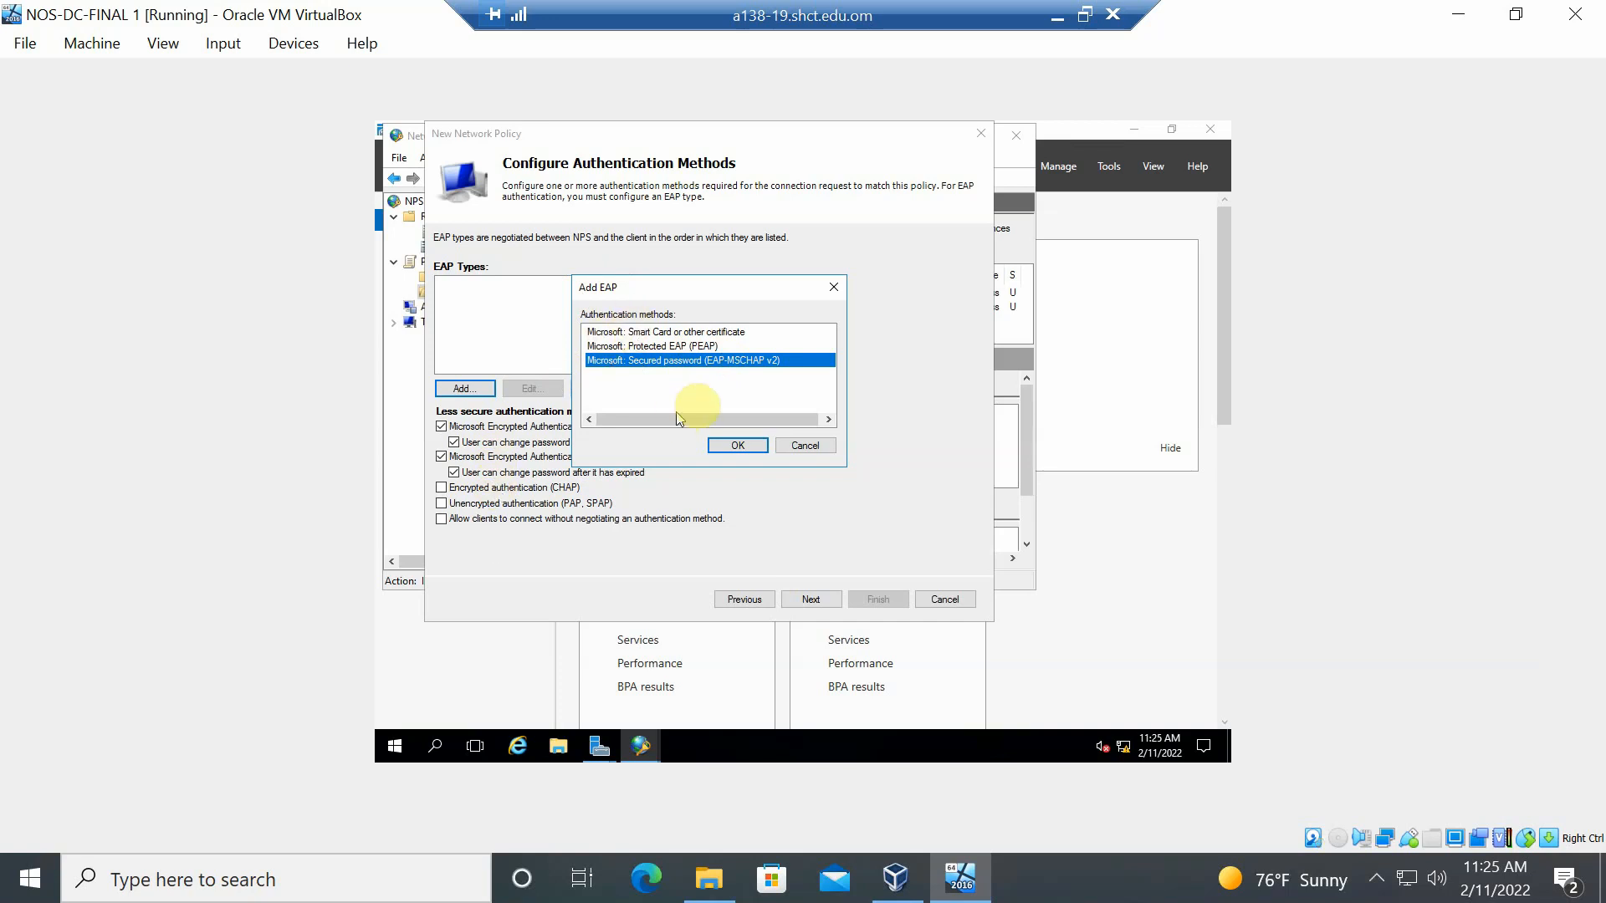
left_click(738, 445)
- On Configure Constraints, enable Idle Timeout disconnection after 3 minutes
left_click(803, 600)
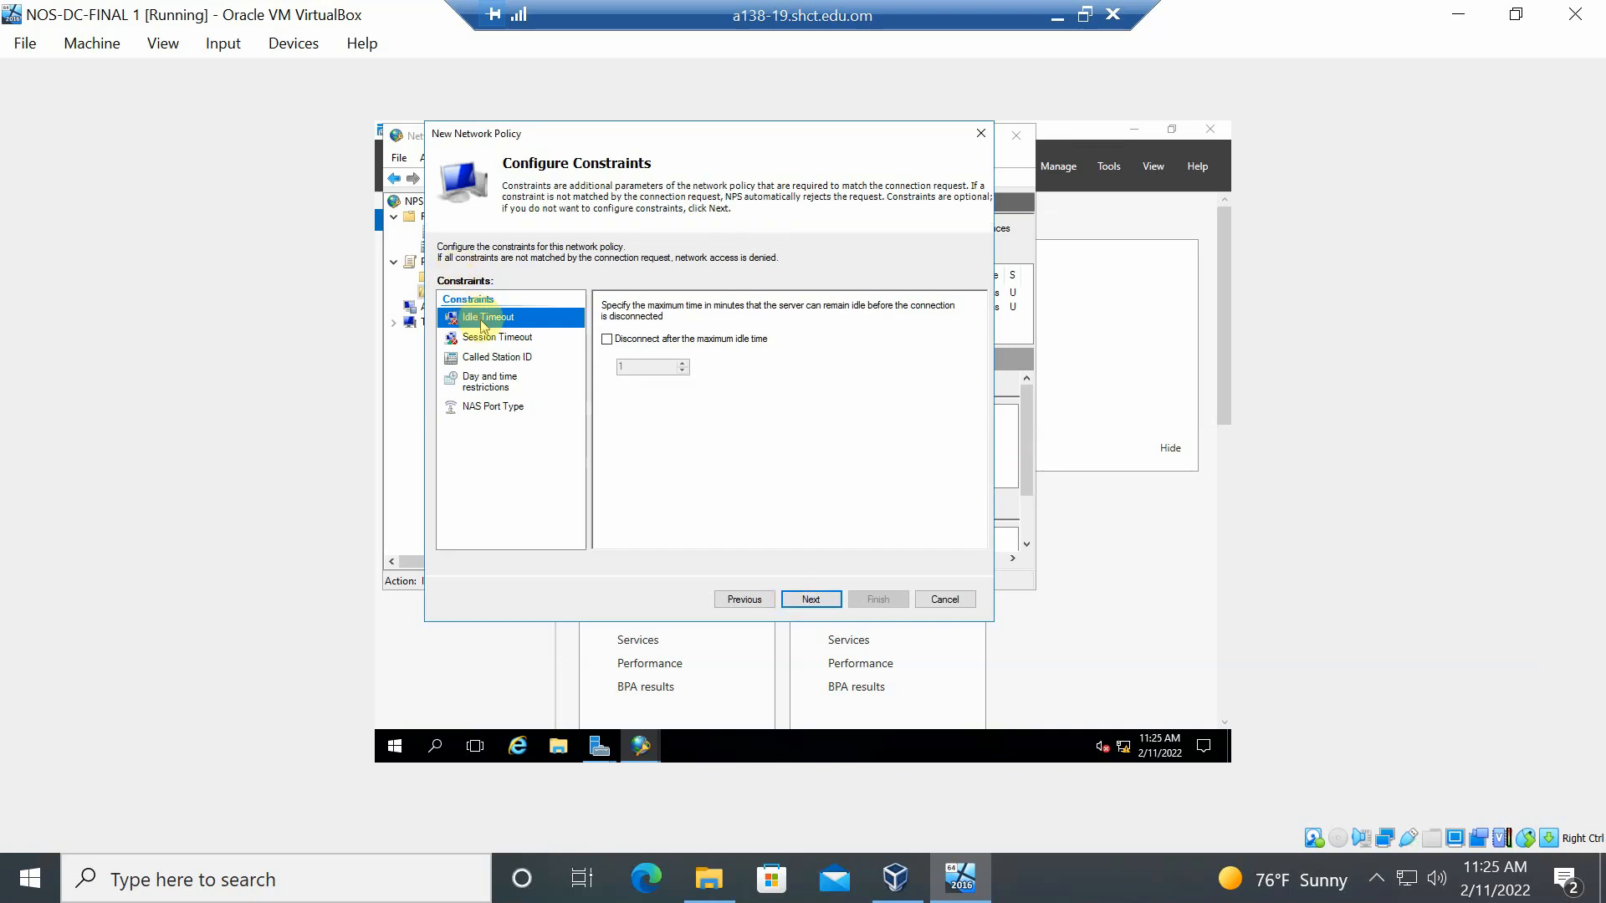
left_click(500, 343)
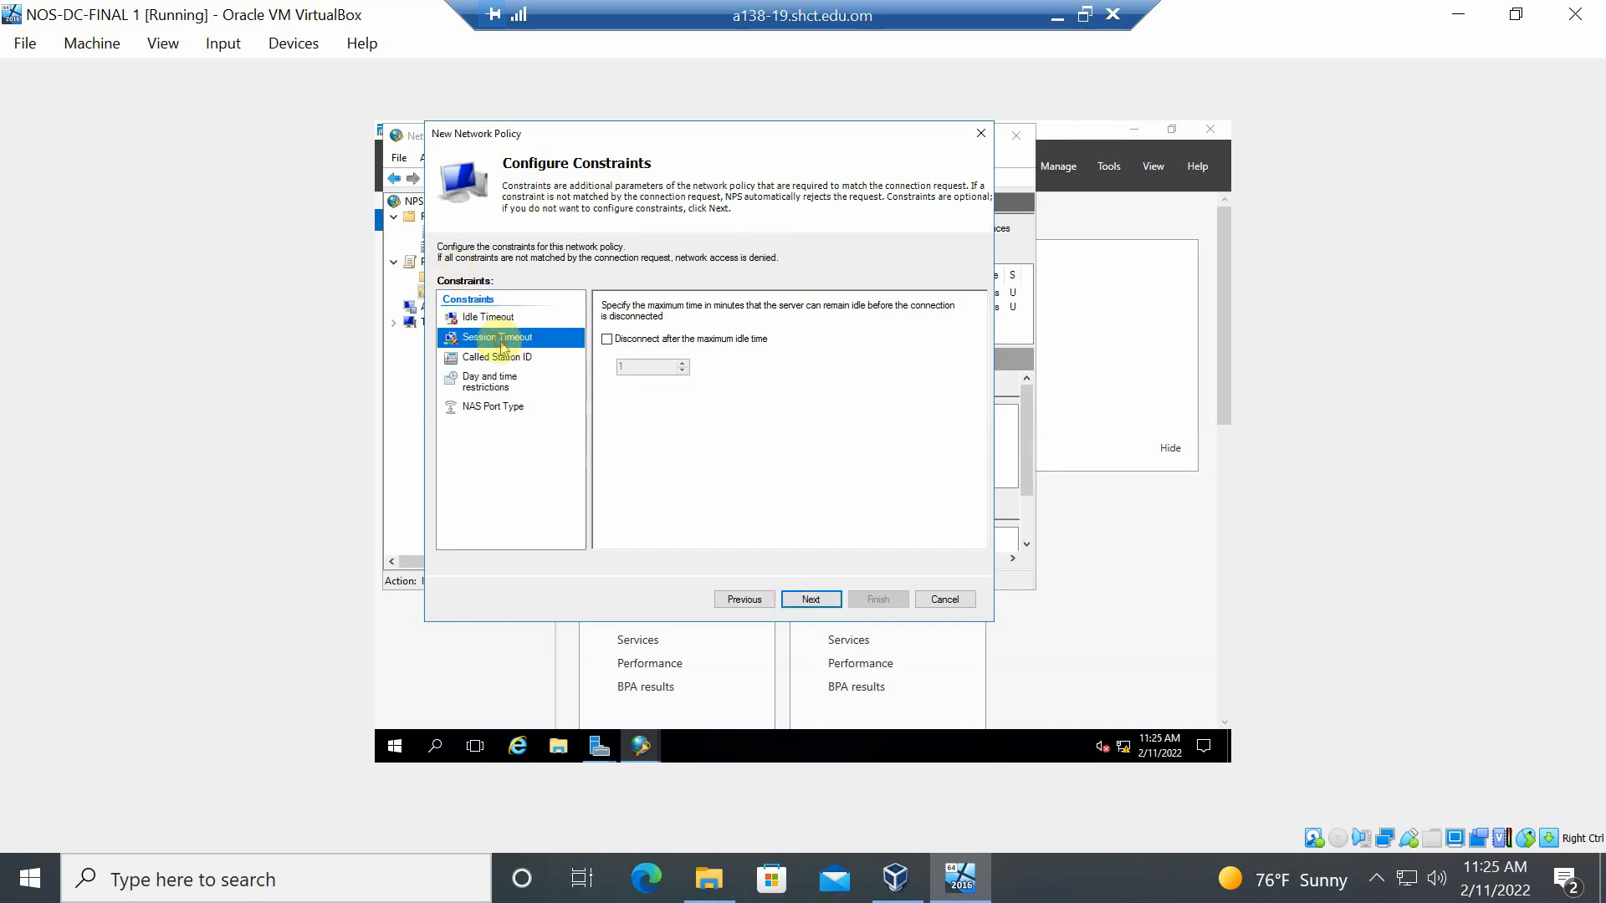
left_click(506, 386)
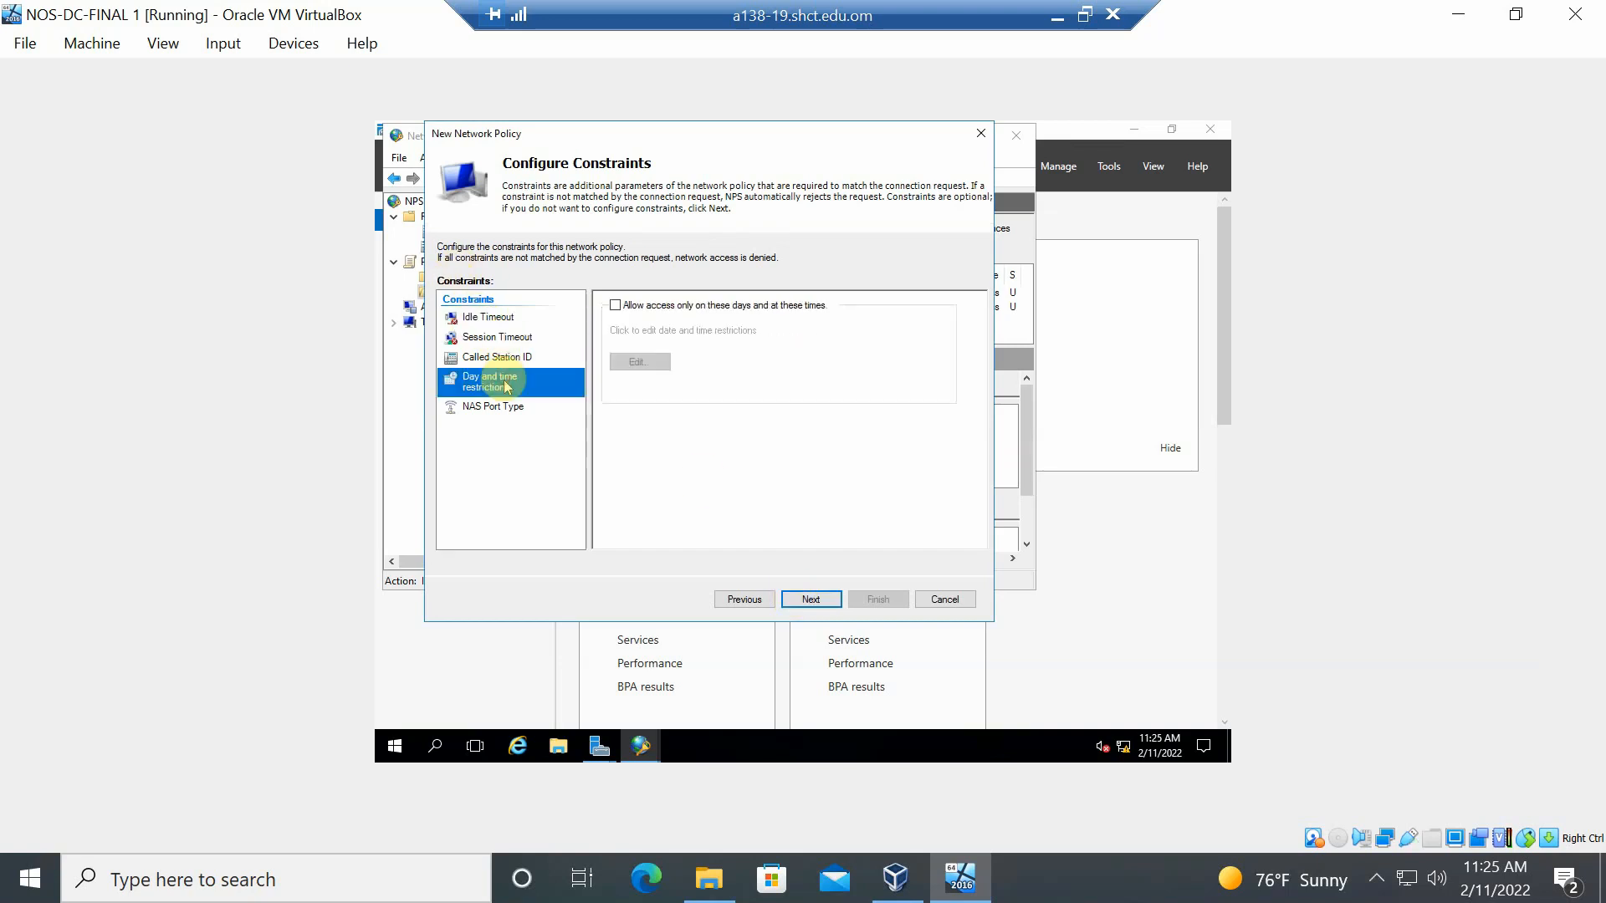
left_click(504, 324)
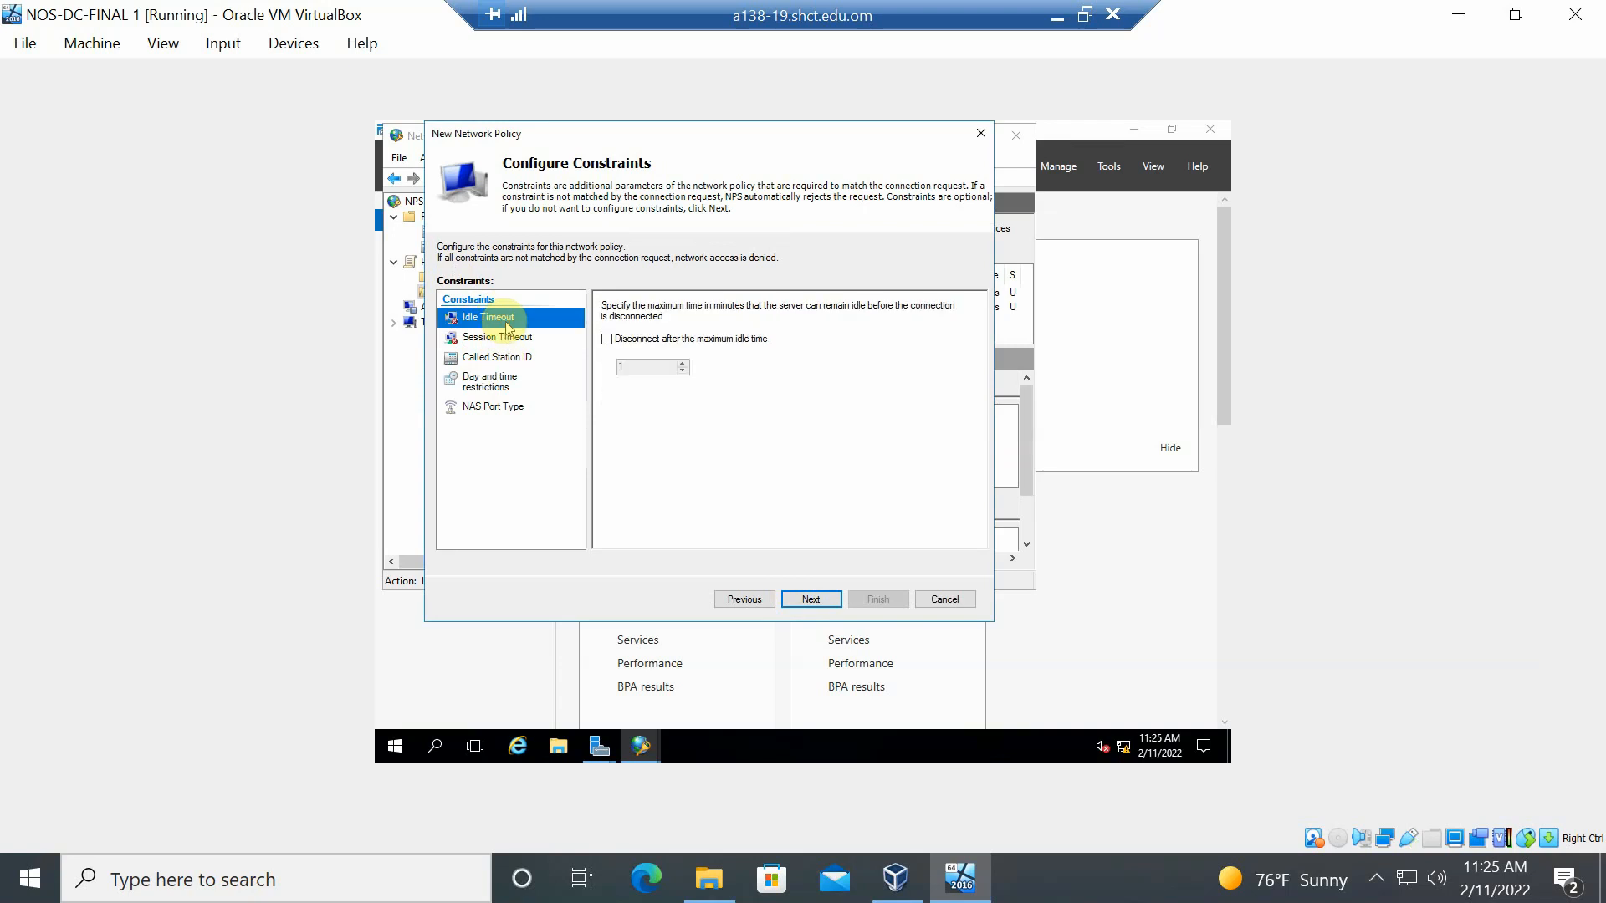
left_click(608, 343)
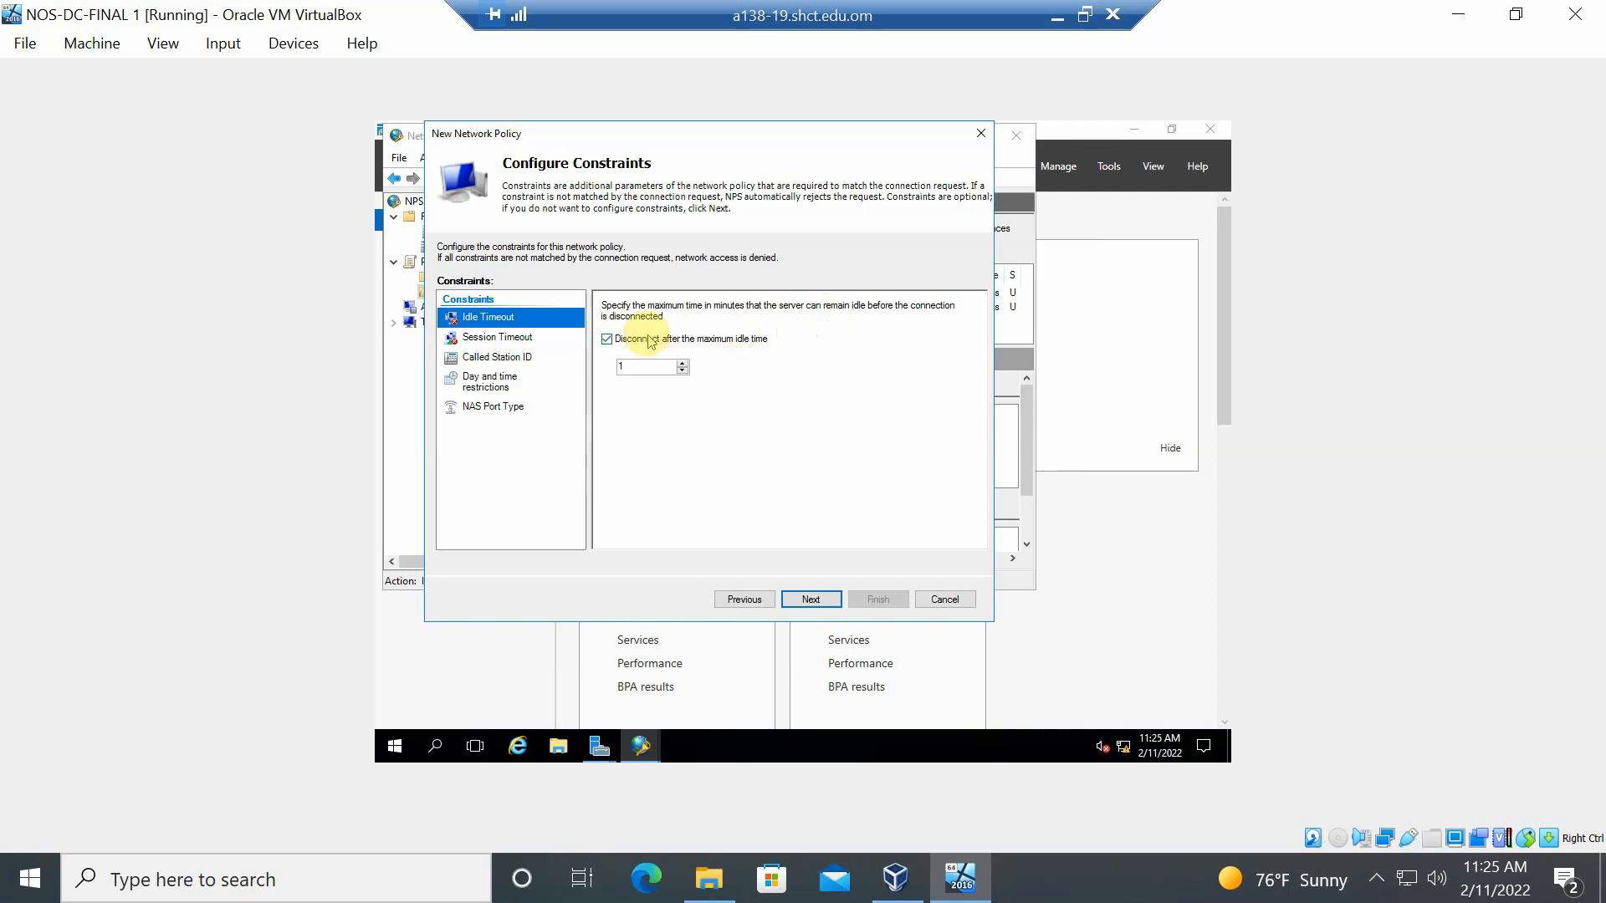
left_click(682, 363)
left_click(682, 363)
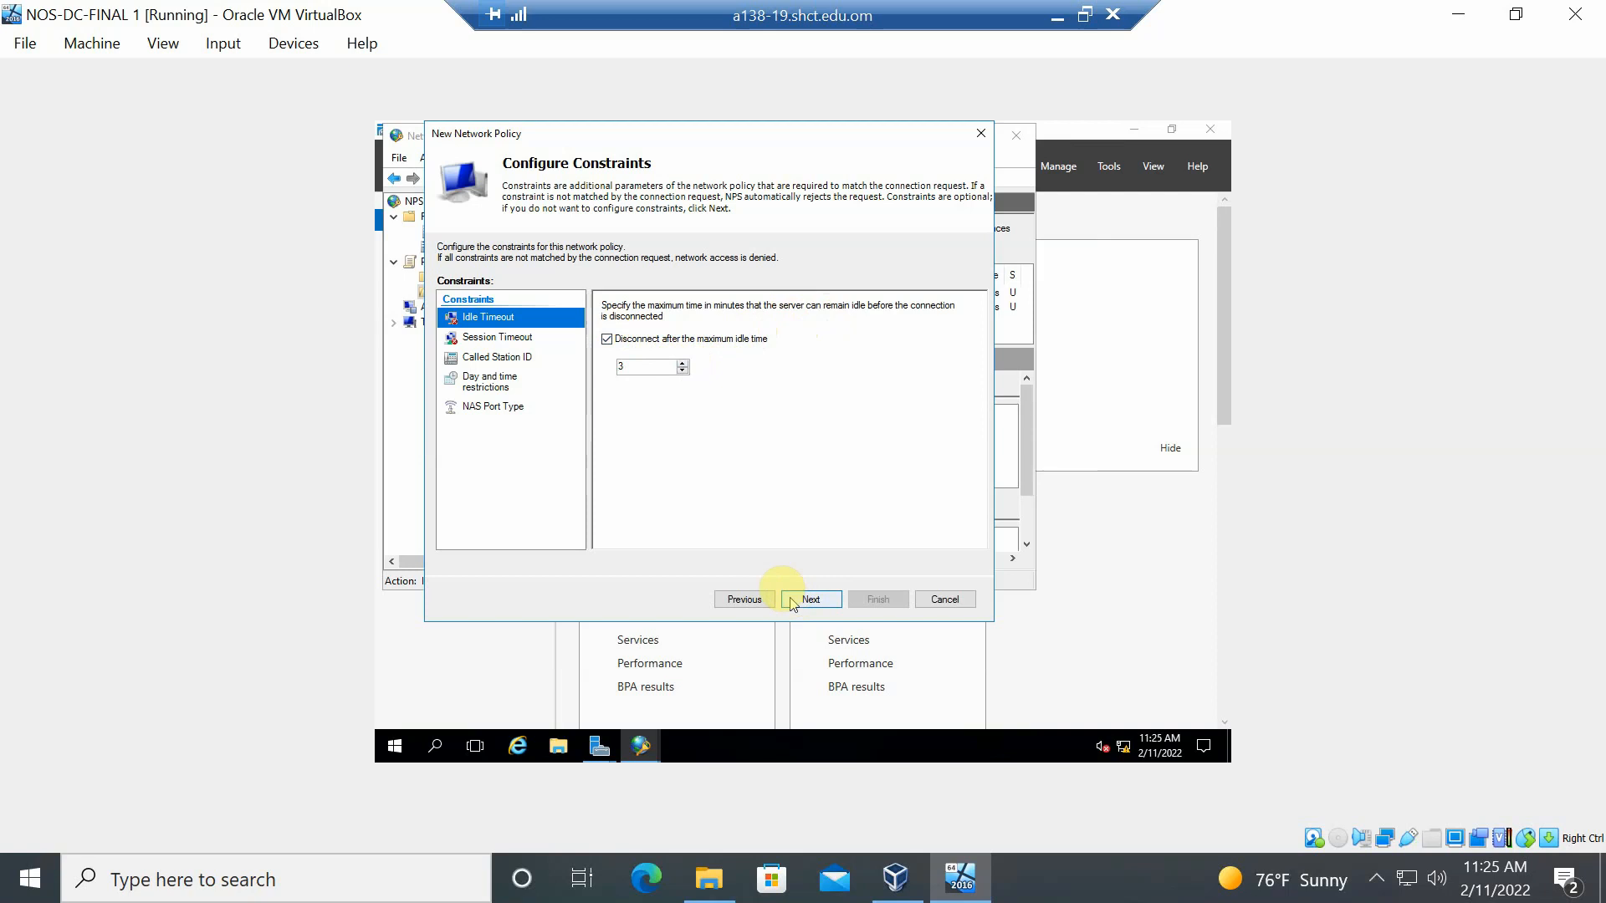
- Enable Session Timeout and raise the maximum session time to 10 minutes
left_click(520, 341)
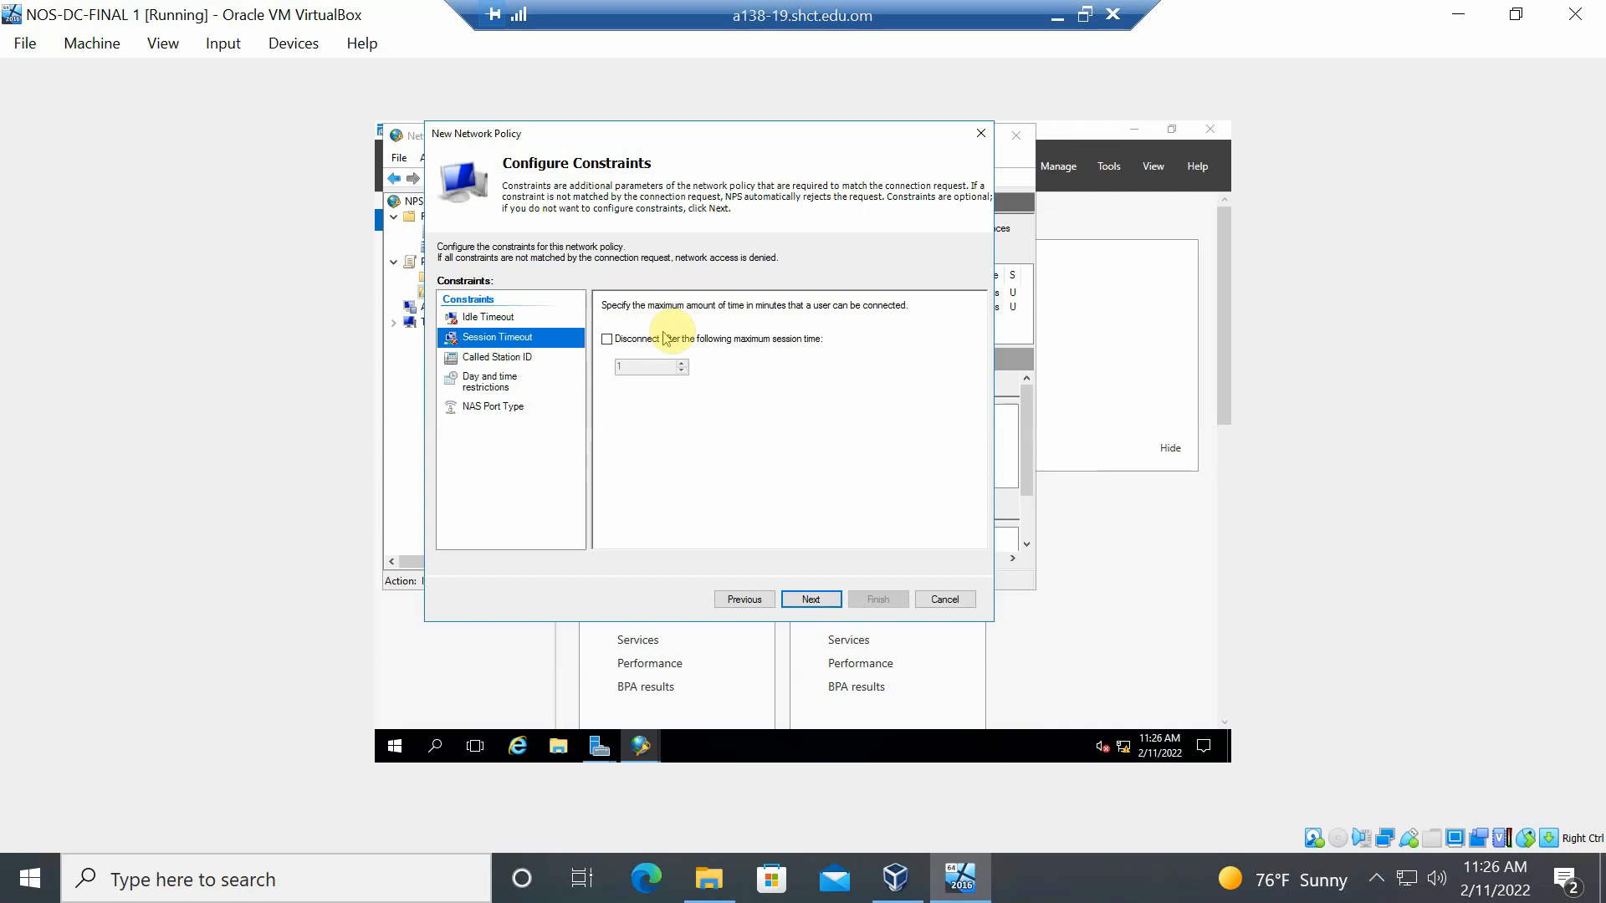
left_click(693, 346)
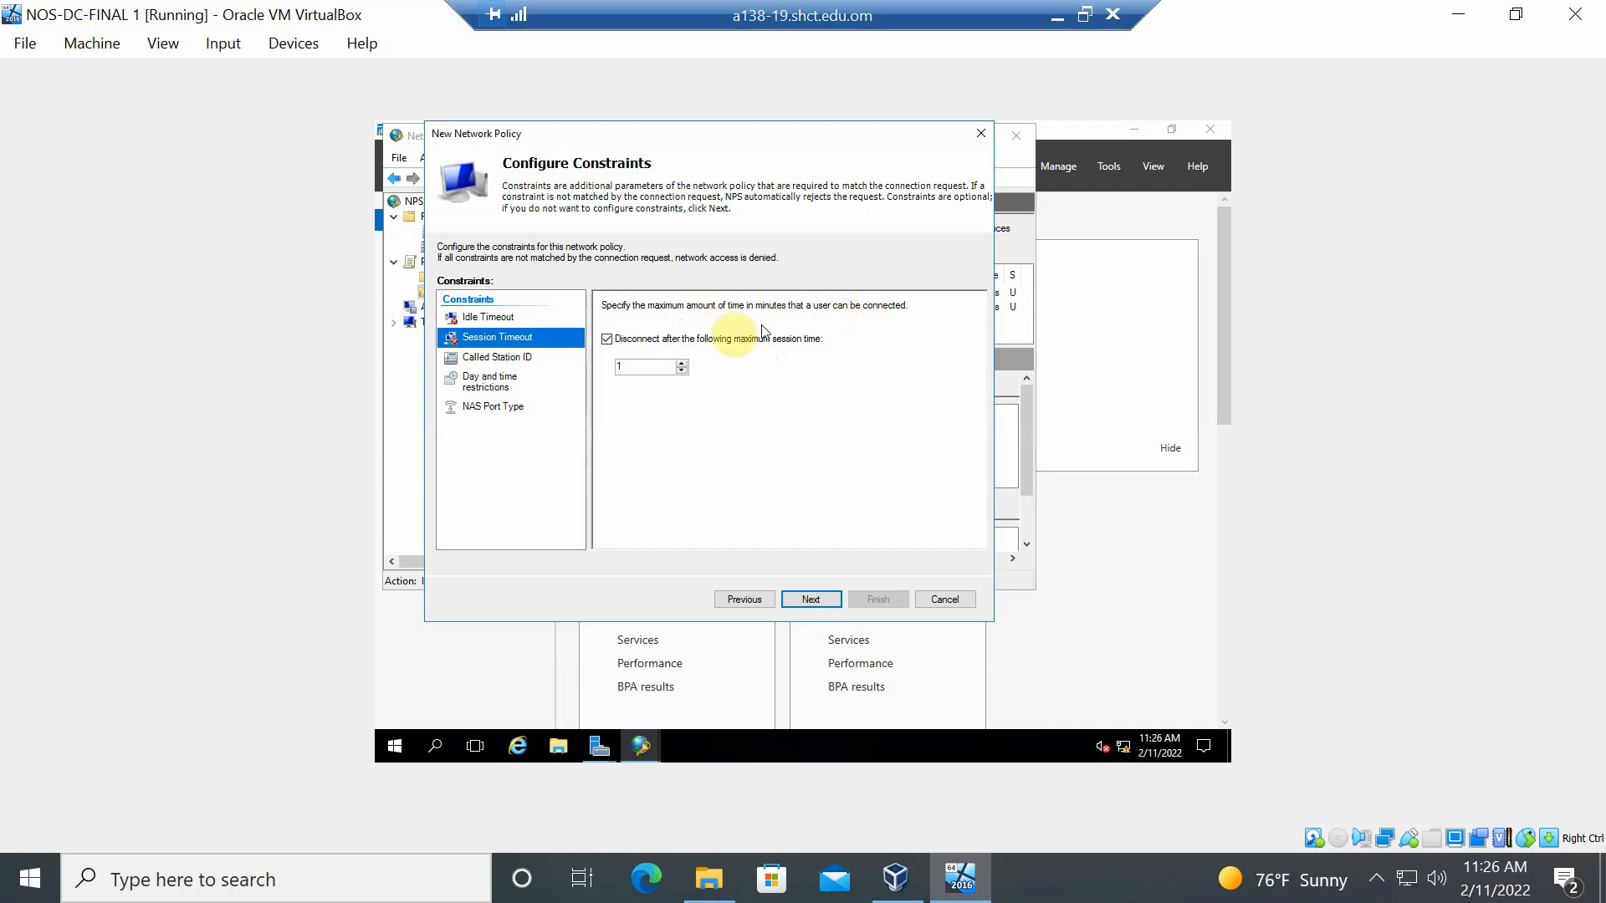
left_click(684, 361)
left_click(683, 362)
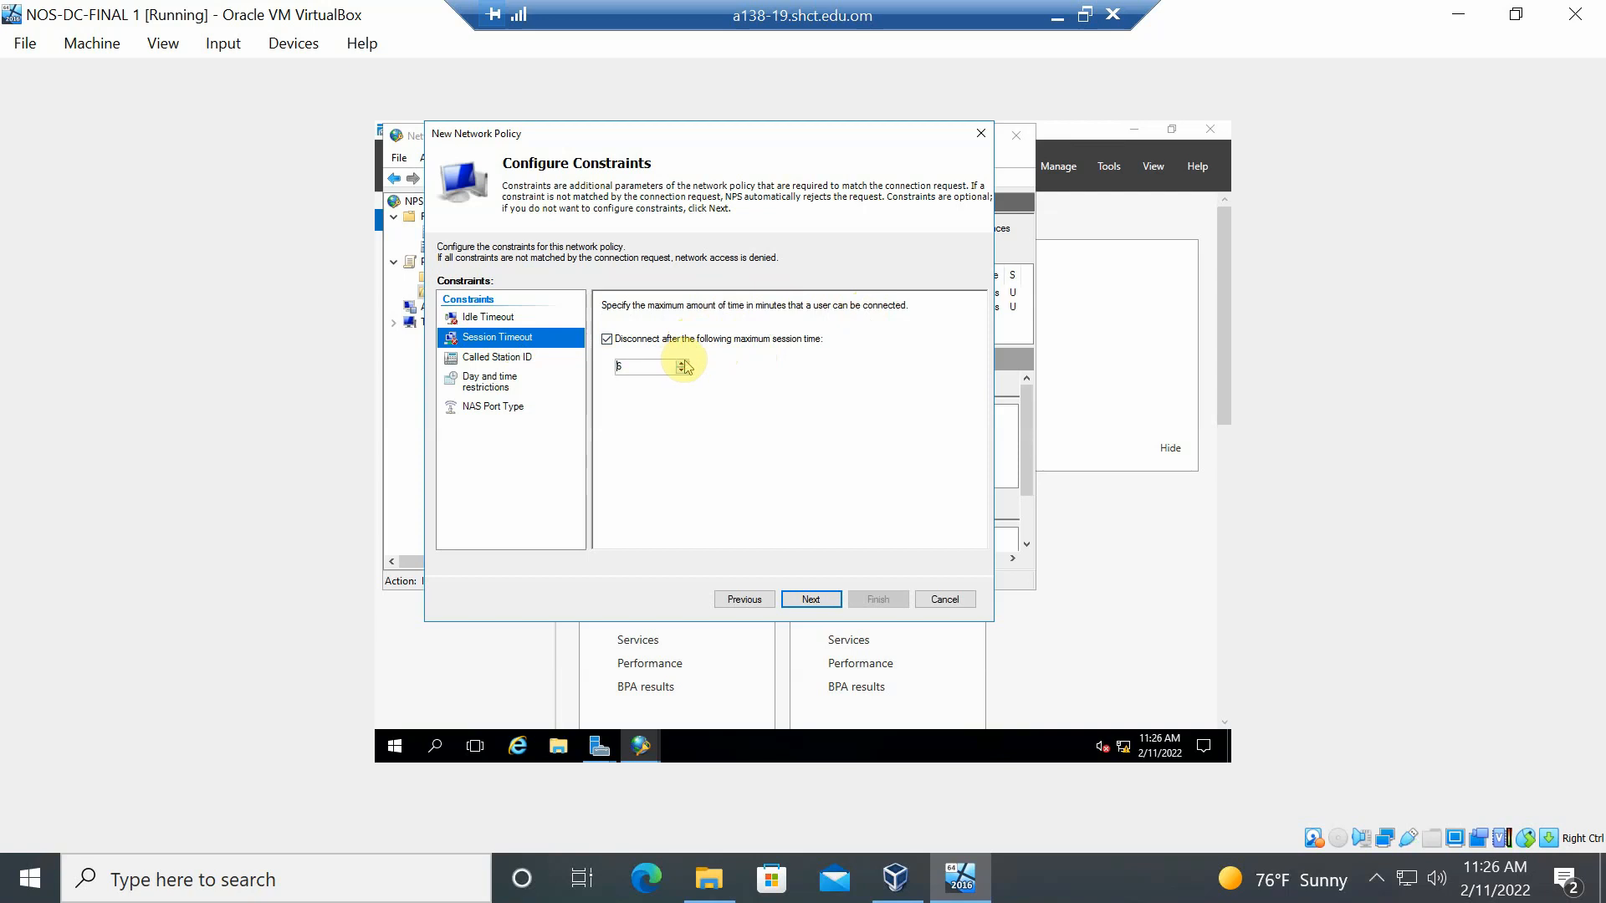
left_click(682, 362)
left_click(682, 363)
left_click(683, 362)
left_click(486, 394)
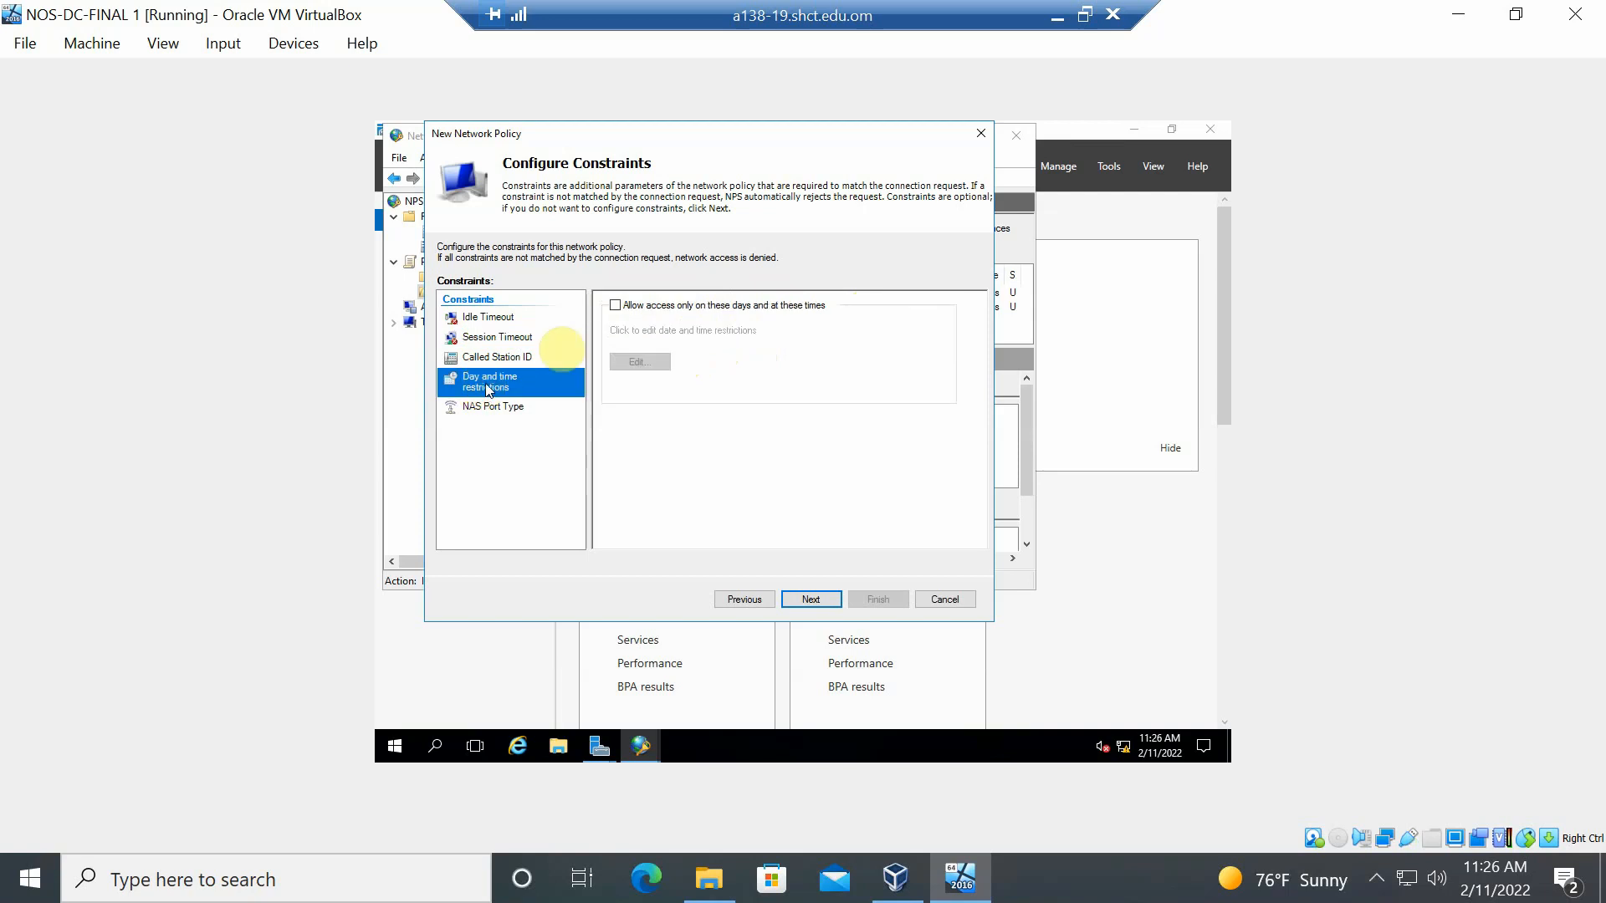
- Enable day-and-time access restrictions and select Sunday from 4 AM to about noon in the weekly schedule
left_click(618, 307)
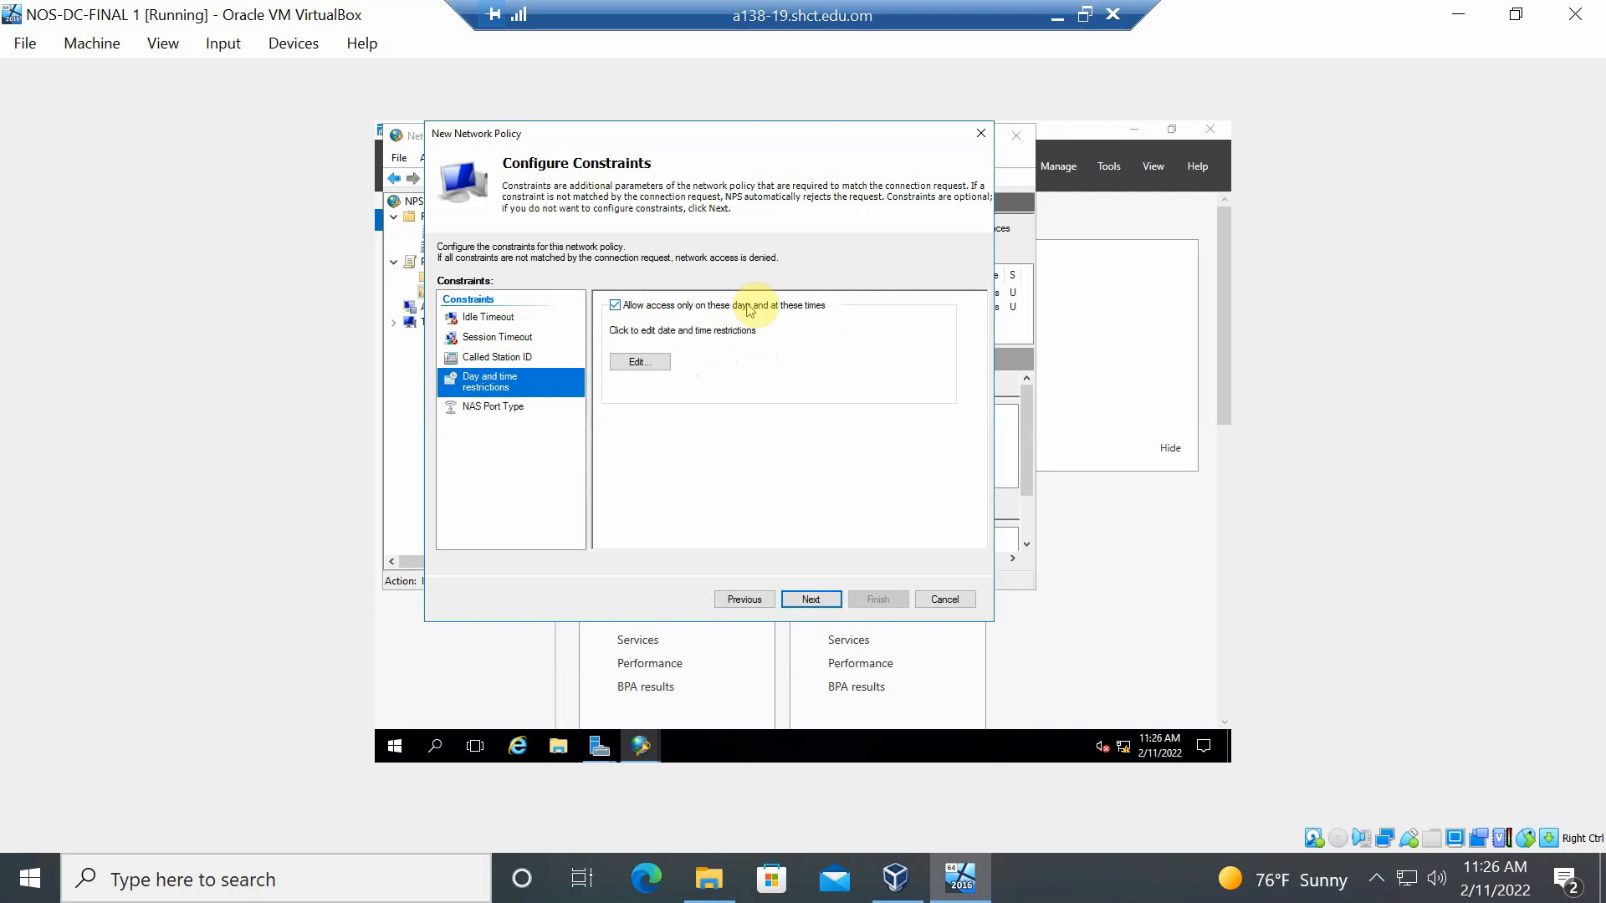
left_click(649, 362)
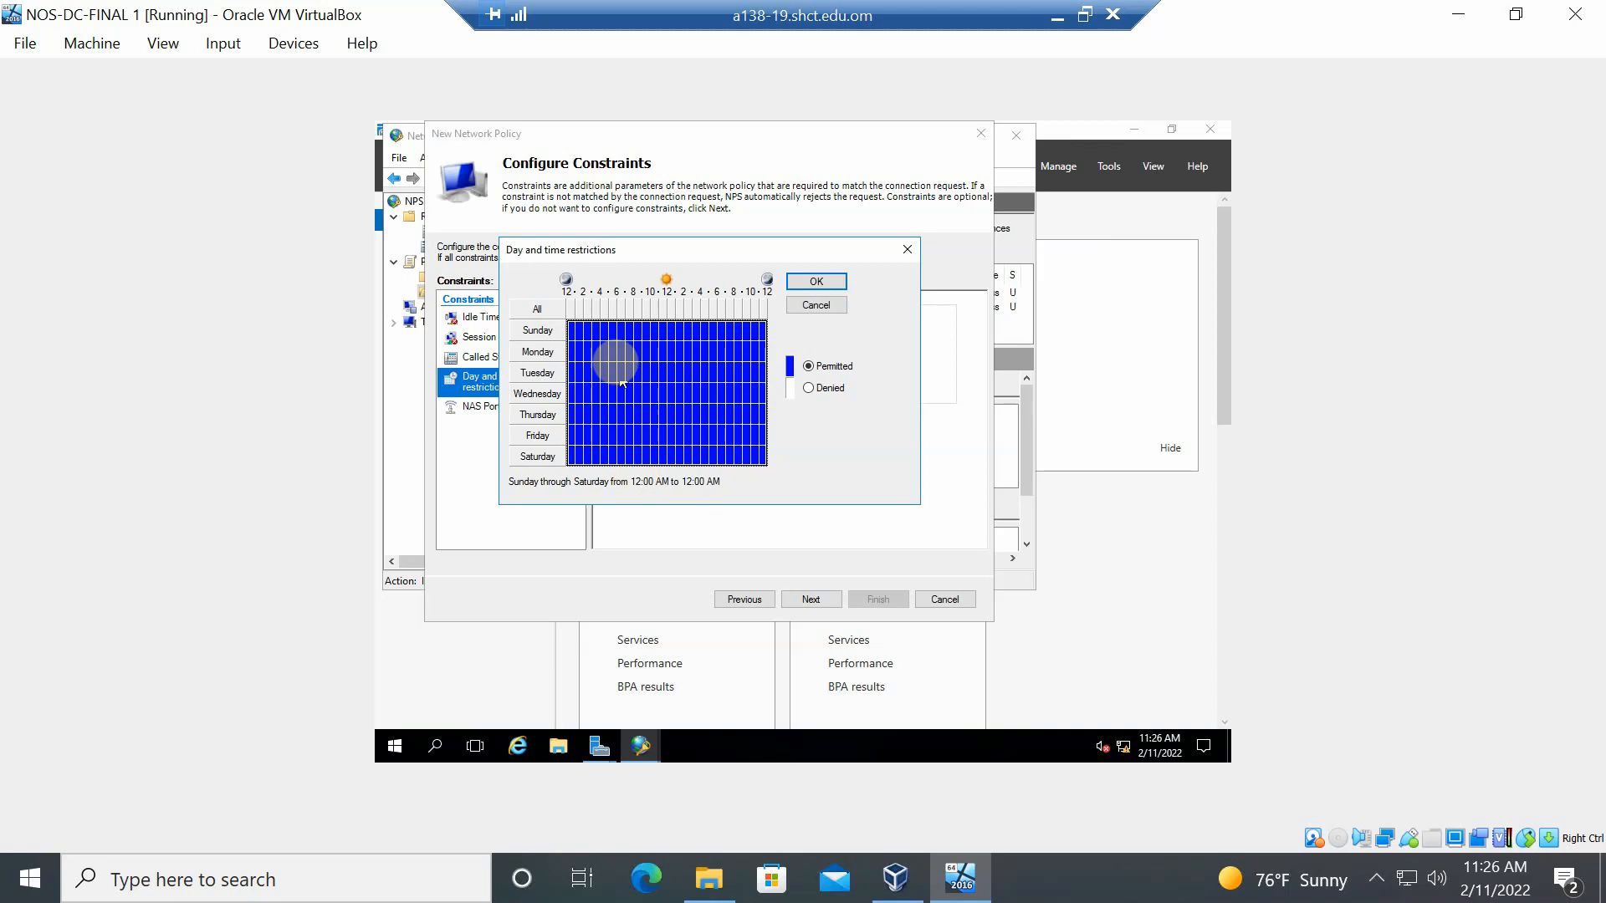
left_click(544, 330)
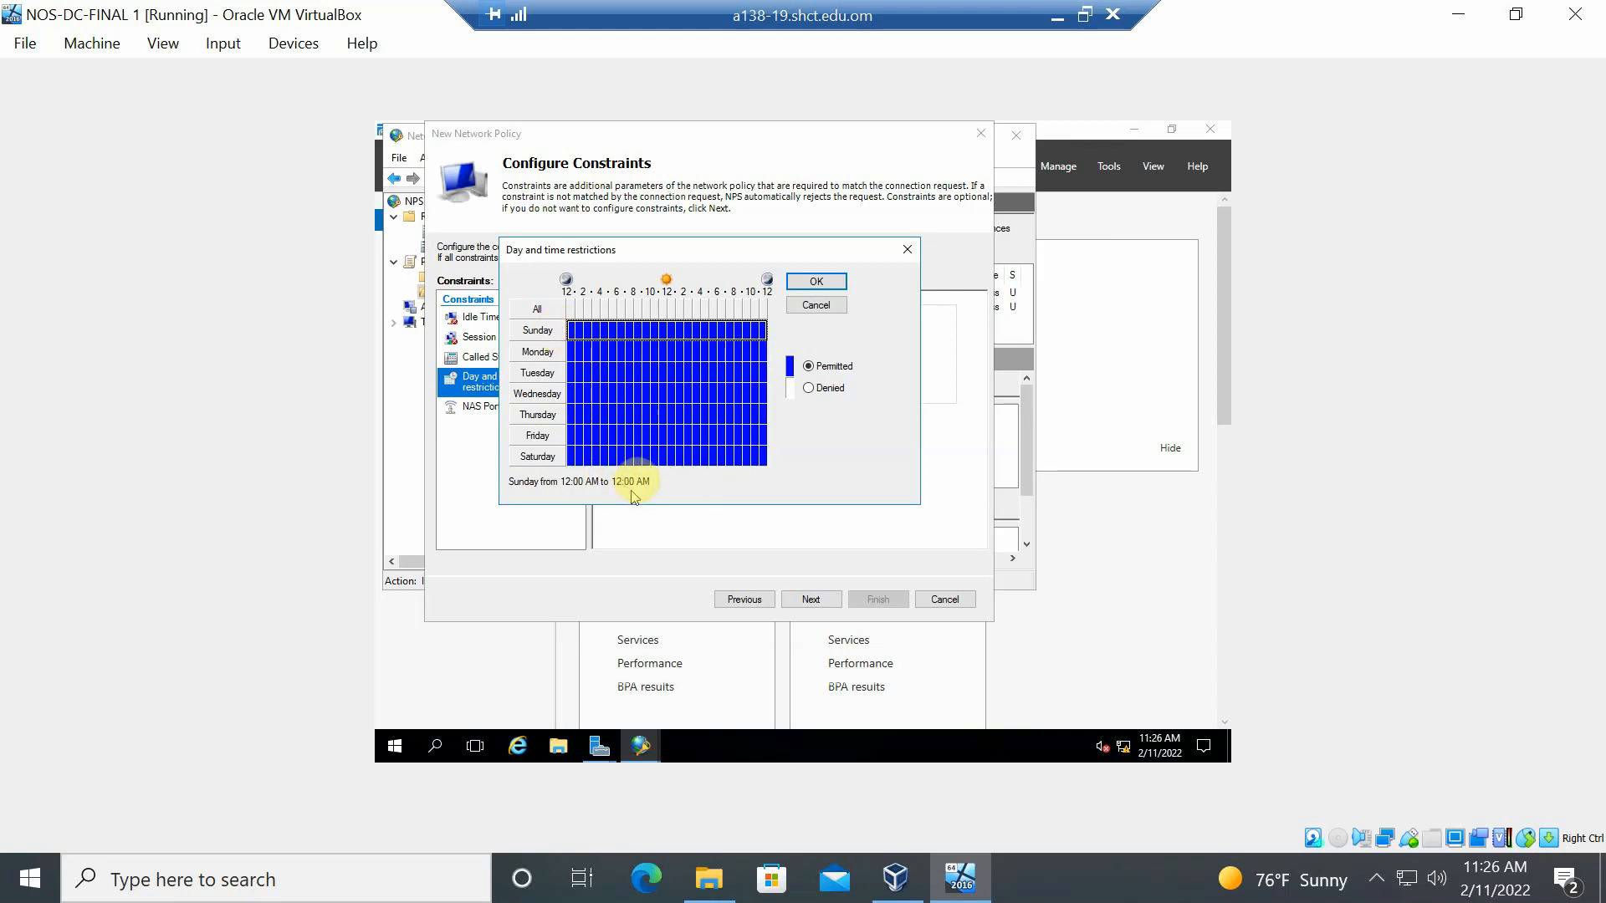
left_click(606, 332)
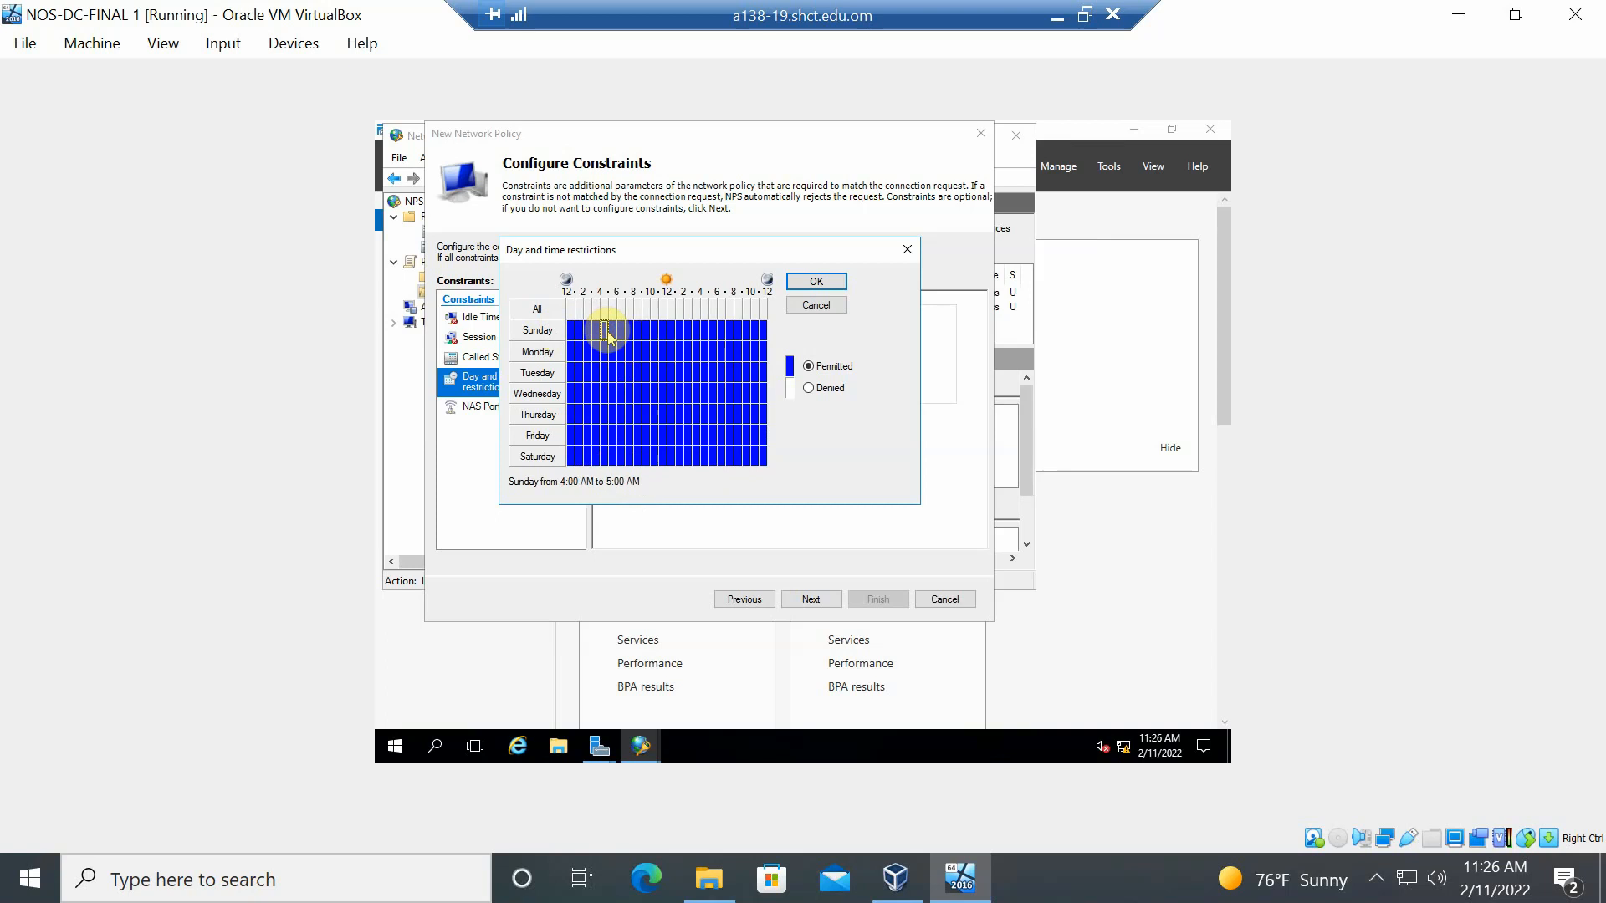
left_click_drag(605, 332, 674, 335)
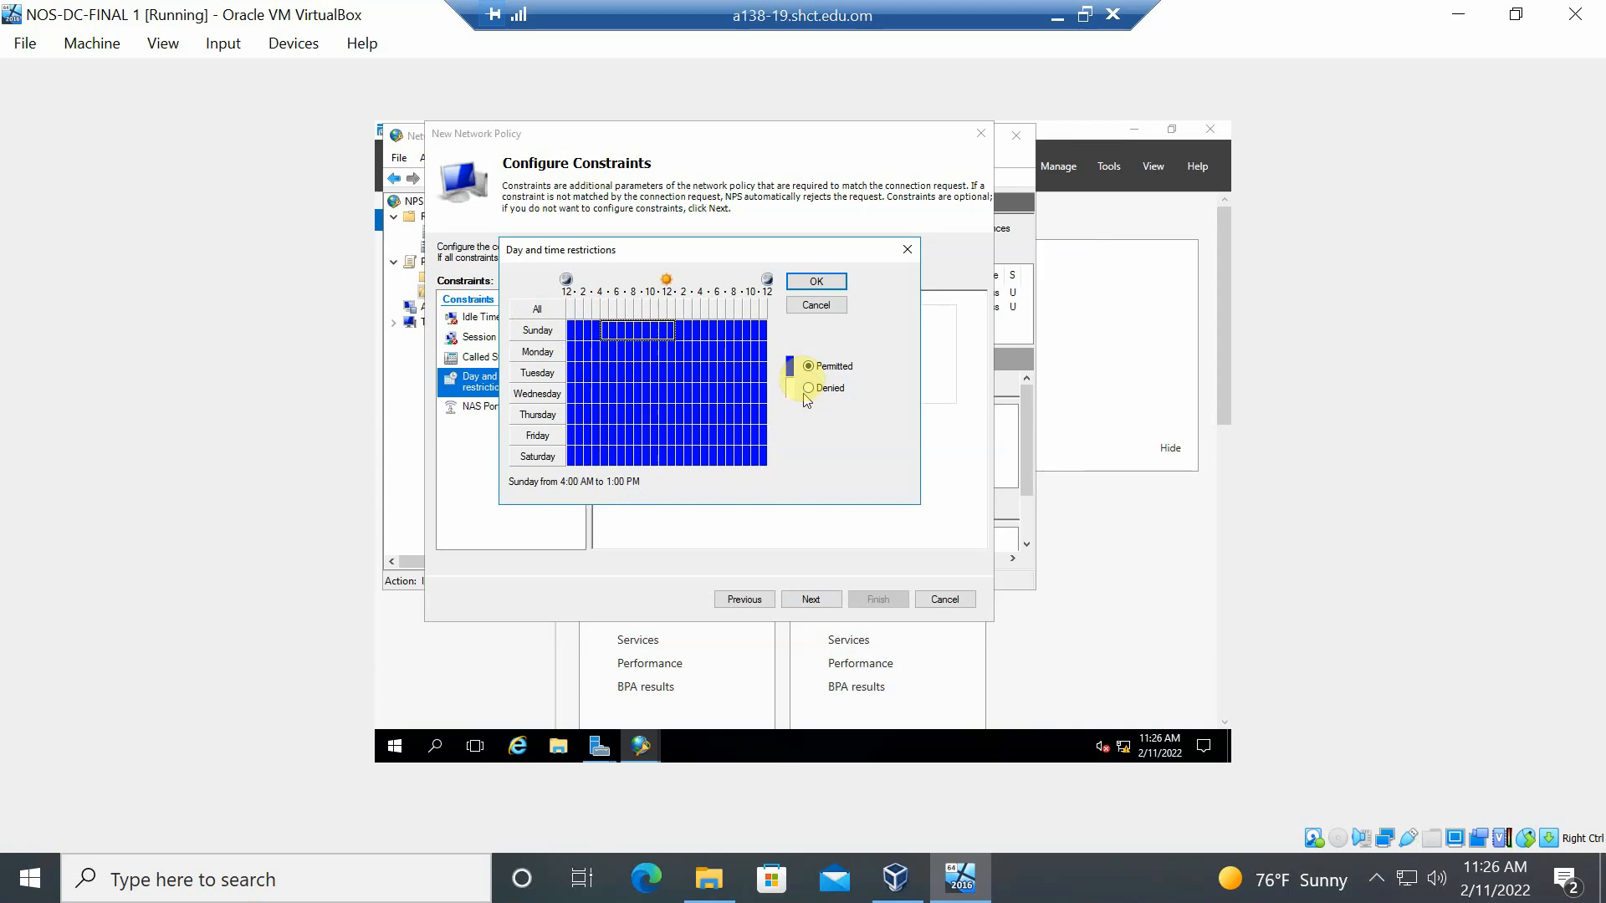
left_click(817, 283)
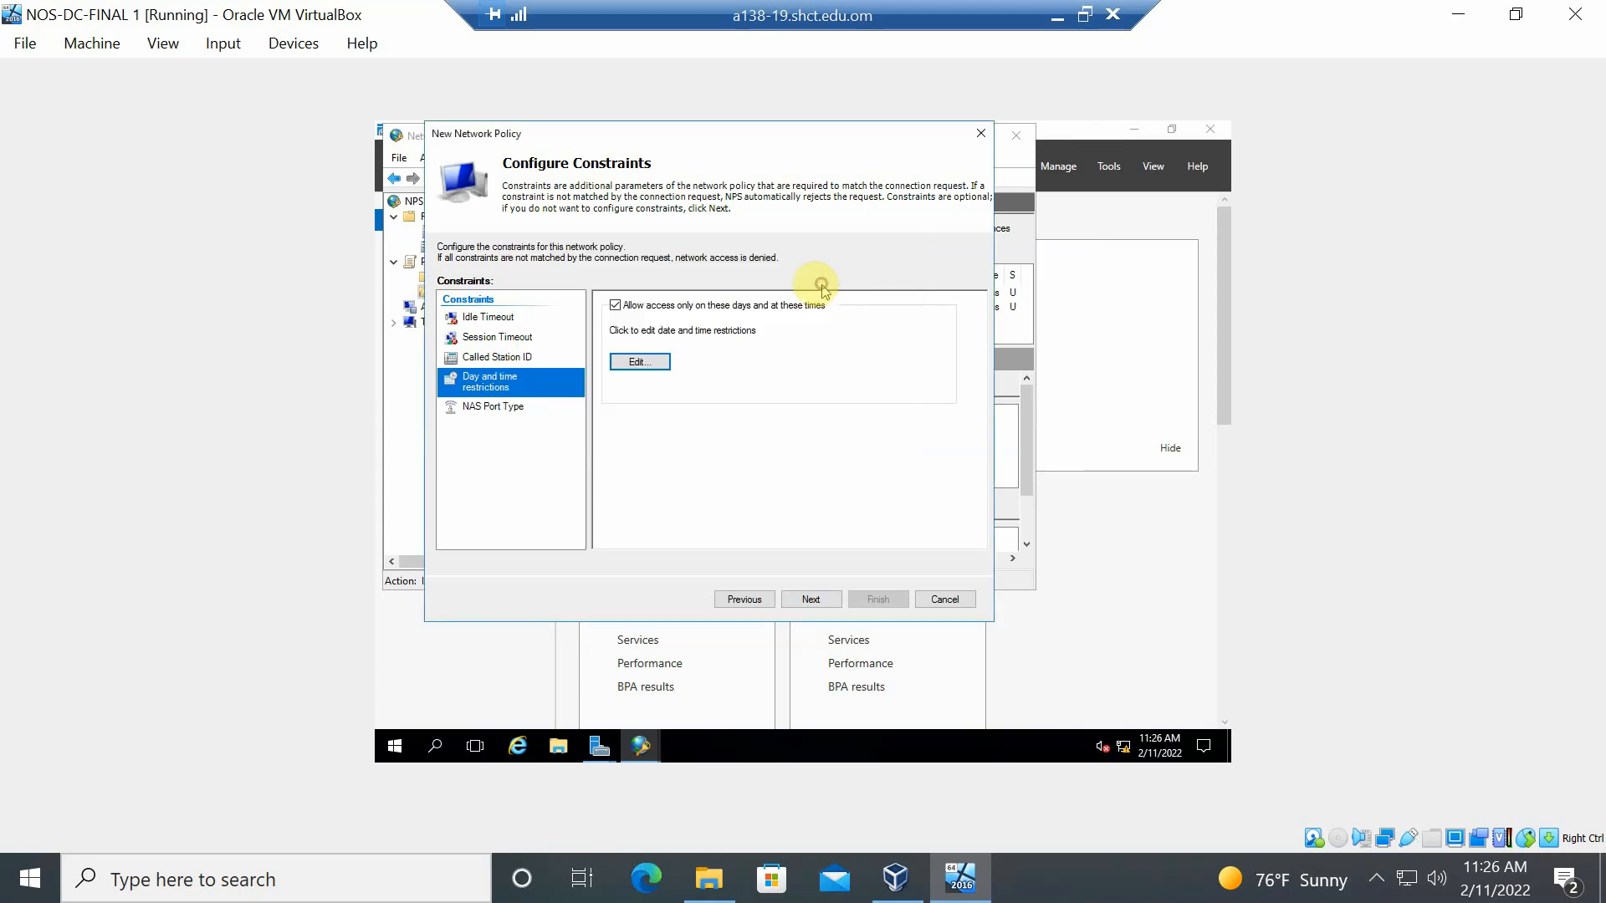
- Move past Configure Constraints and Configure Settings to the Completing New Network Policy summary
left_click(808, 602)
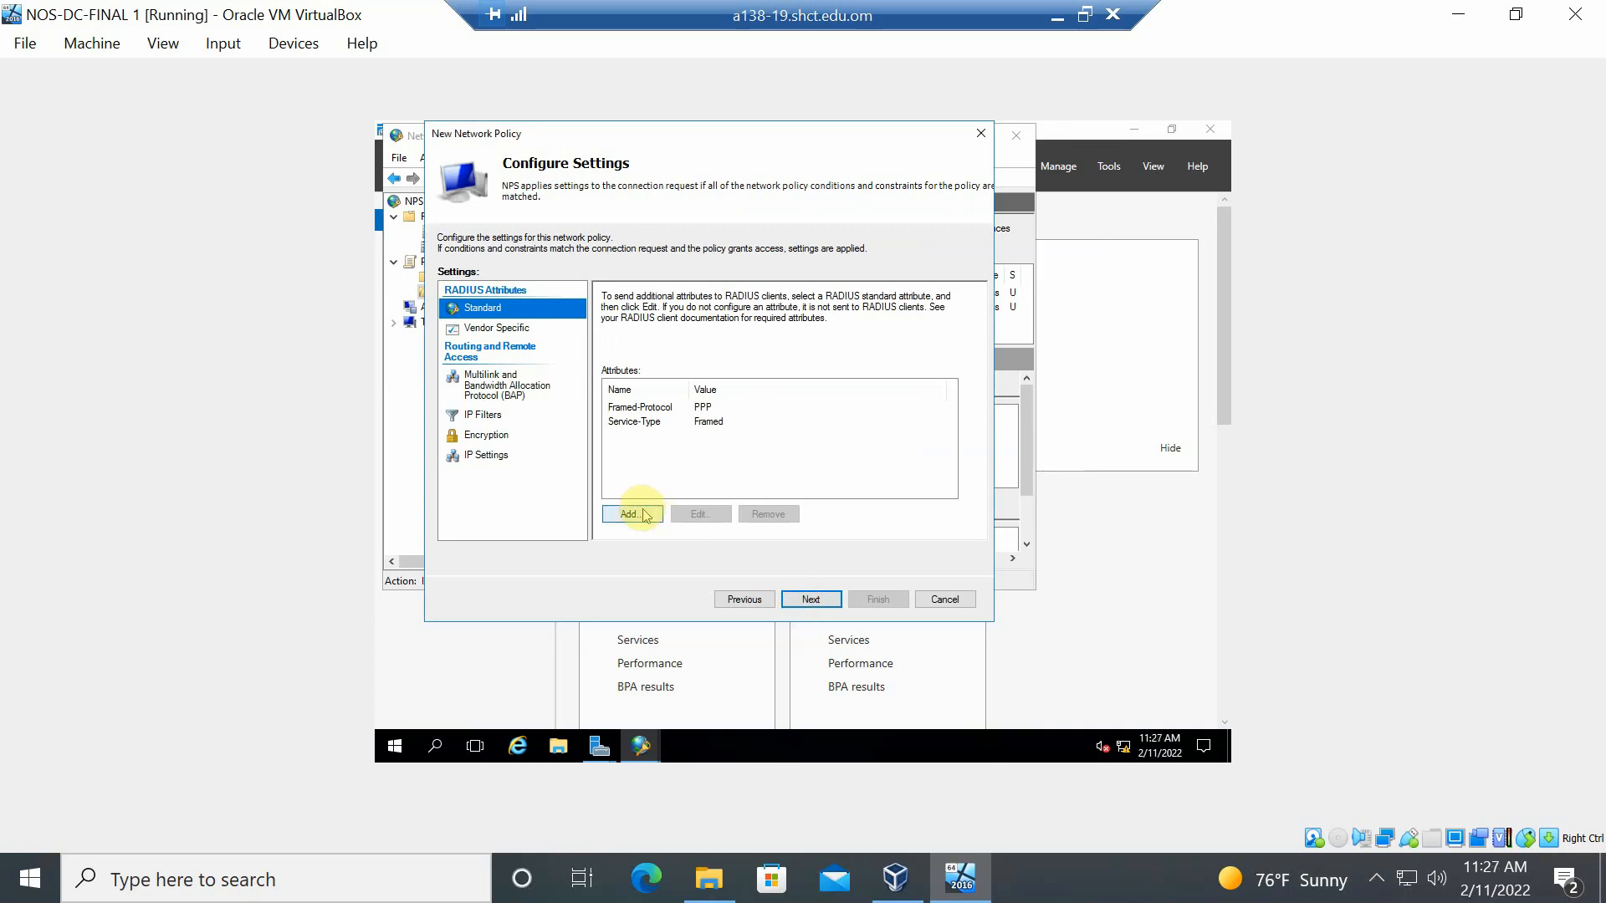
left_click(811, 600)
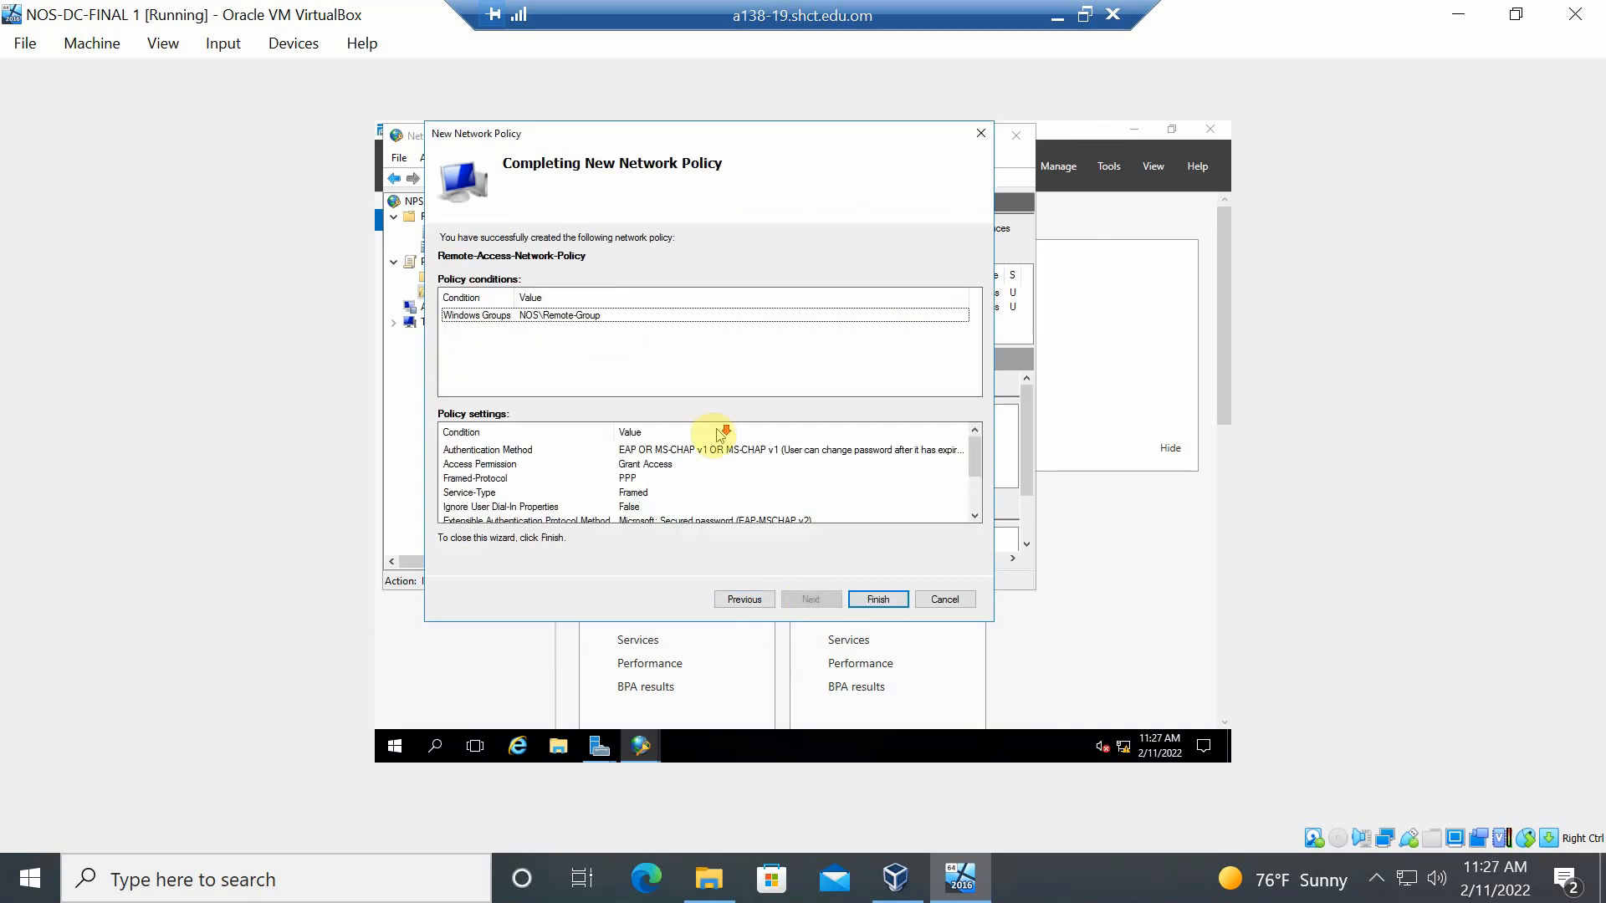
- Review the summary's EAP-MSCHAP v2, 3-minute idle and 10-minute session timeouts, then finish the wizard
scroll(744, 448, "down", 2)
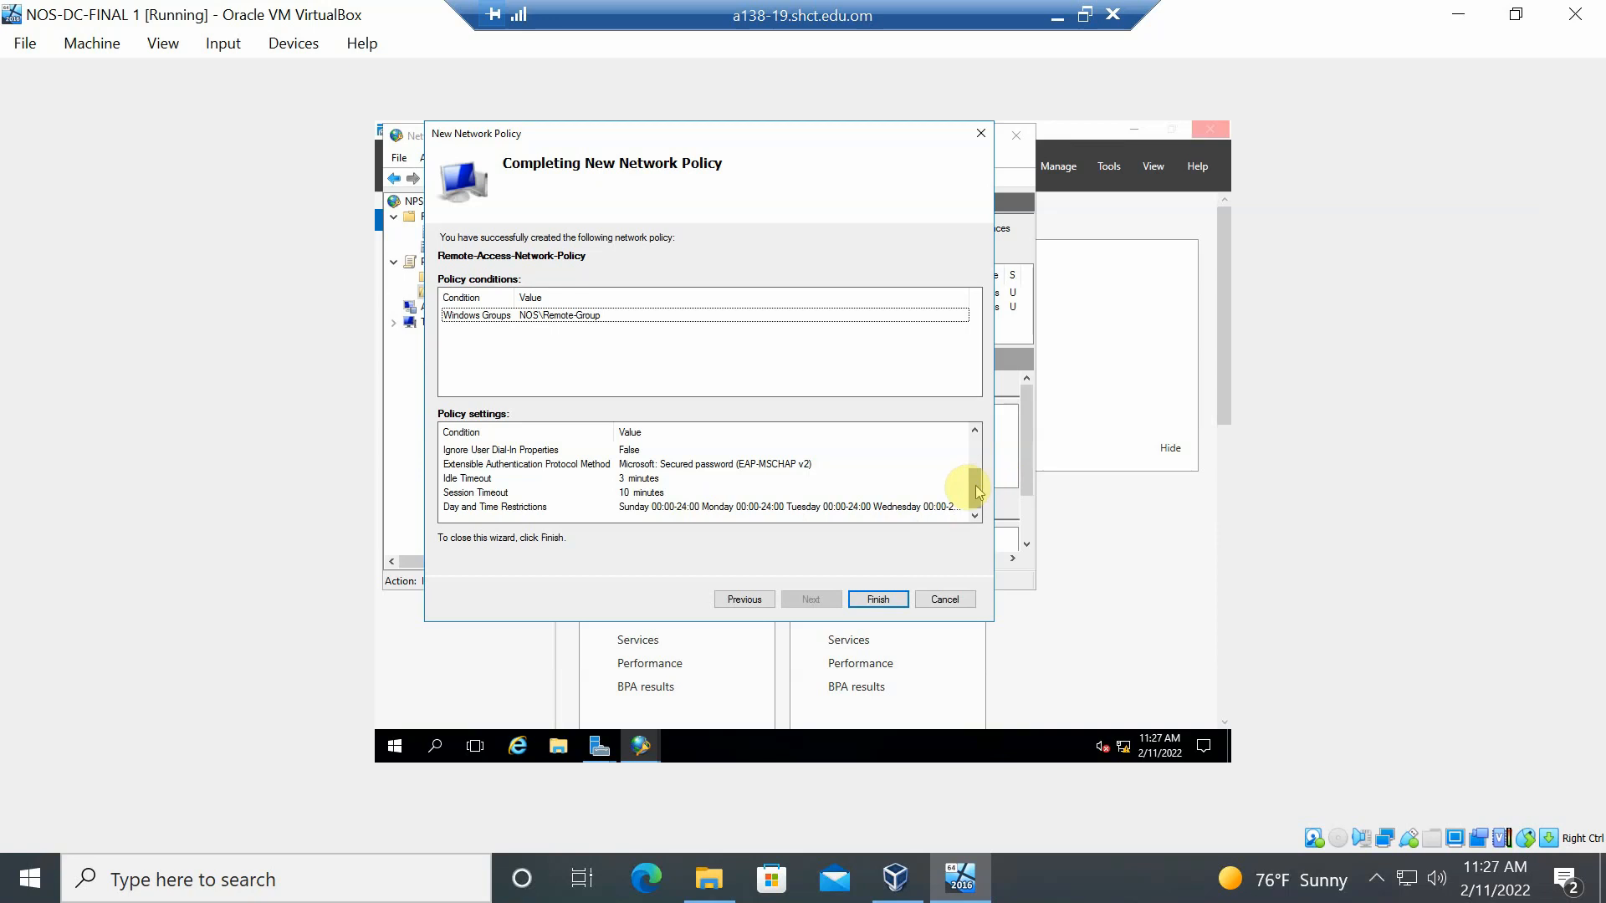
left_click_drag(977, 493, 969, 507)
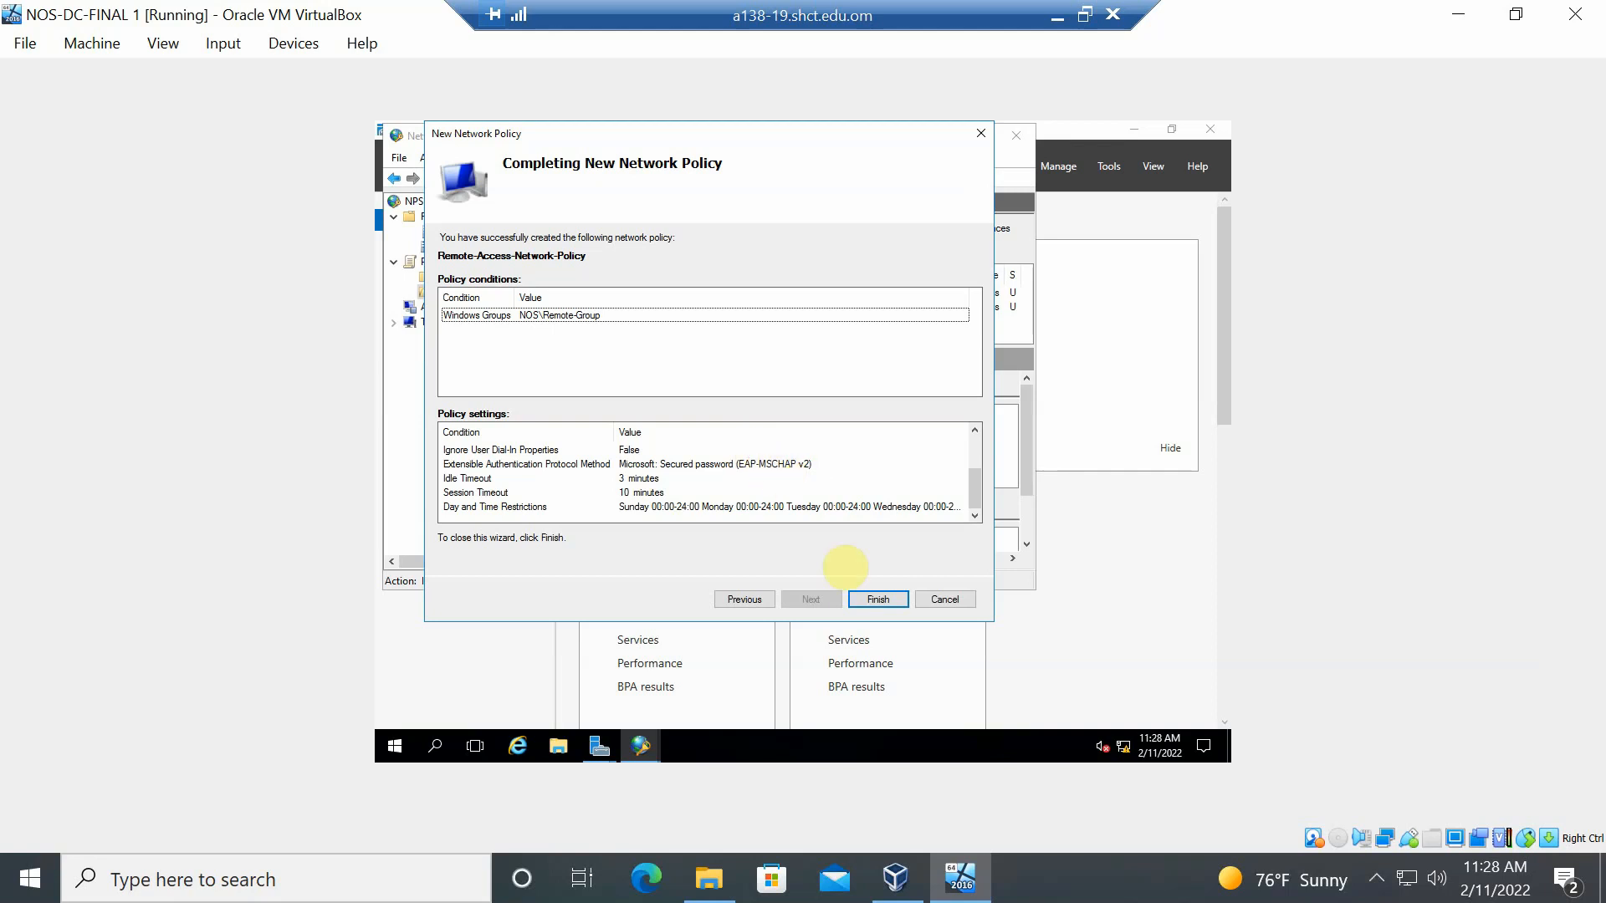
left_click(858, 602)
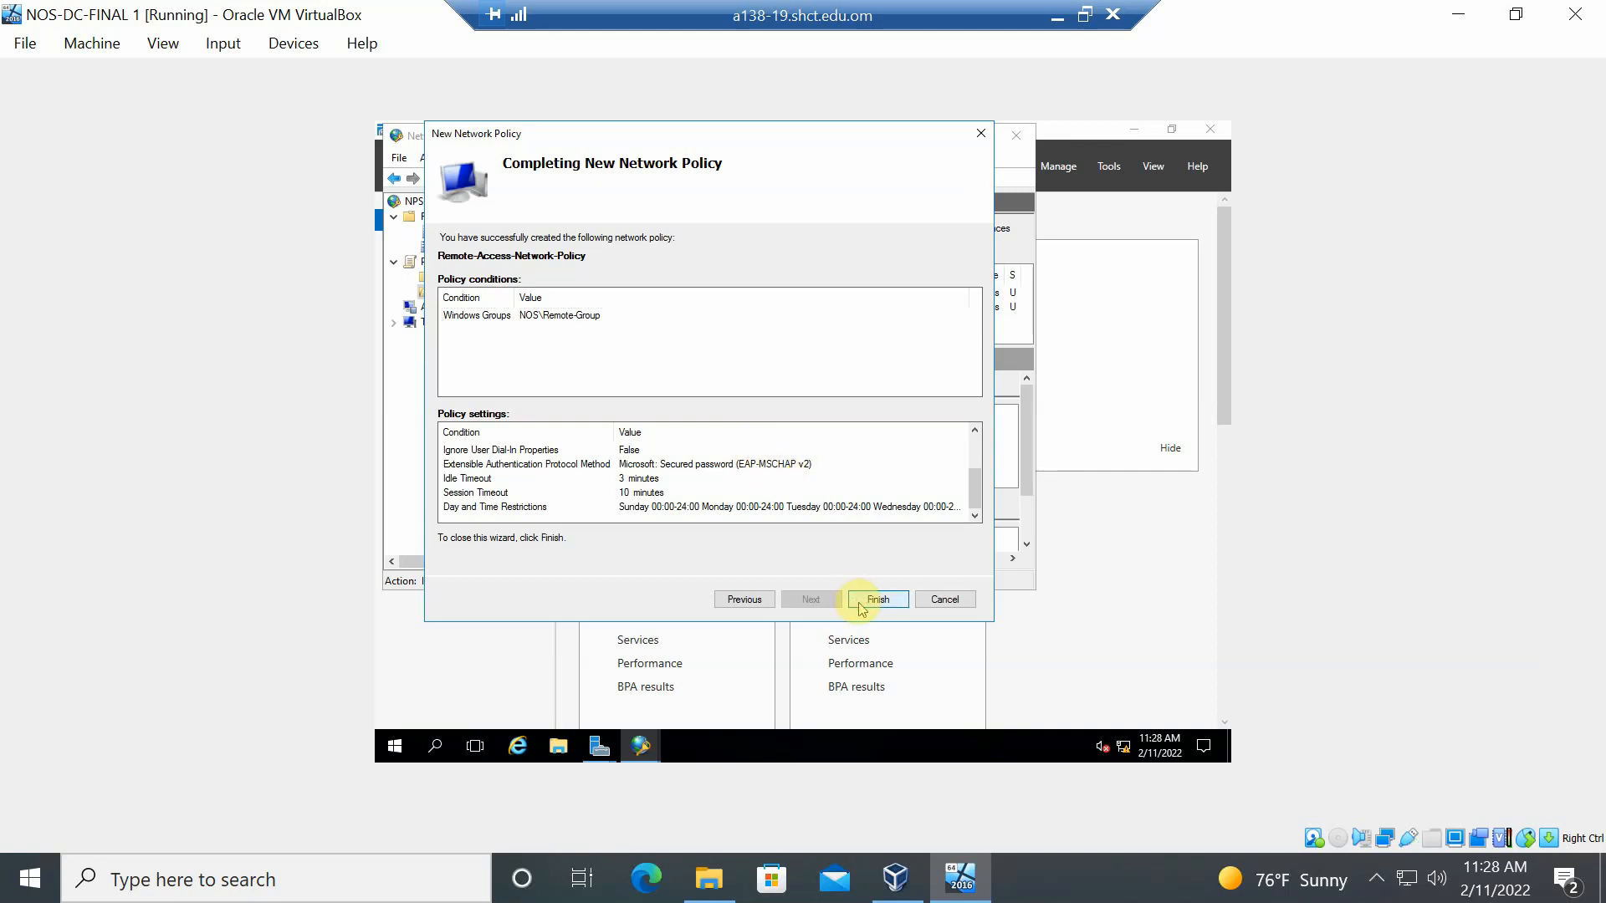
- Save the policy, inspect Remote-Access-Network-Policy's properties, then minimize the VirtualBox window
left_click(862, 602)
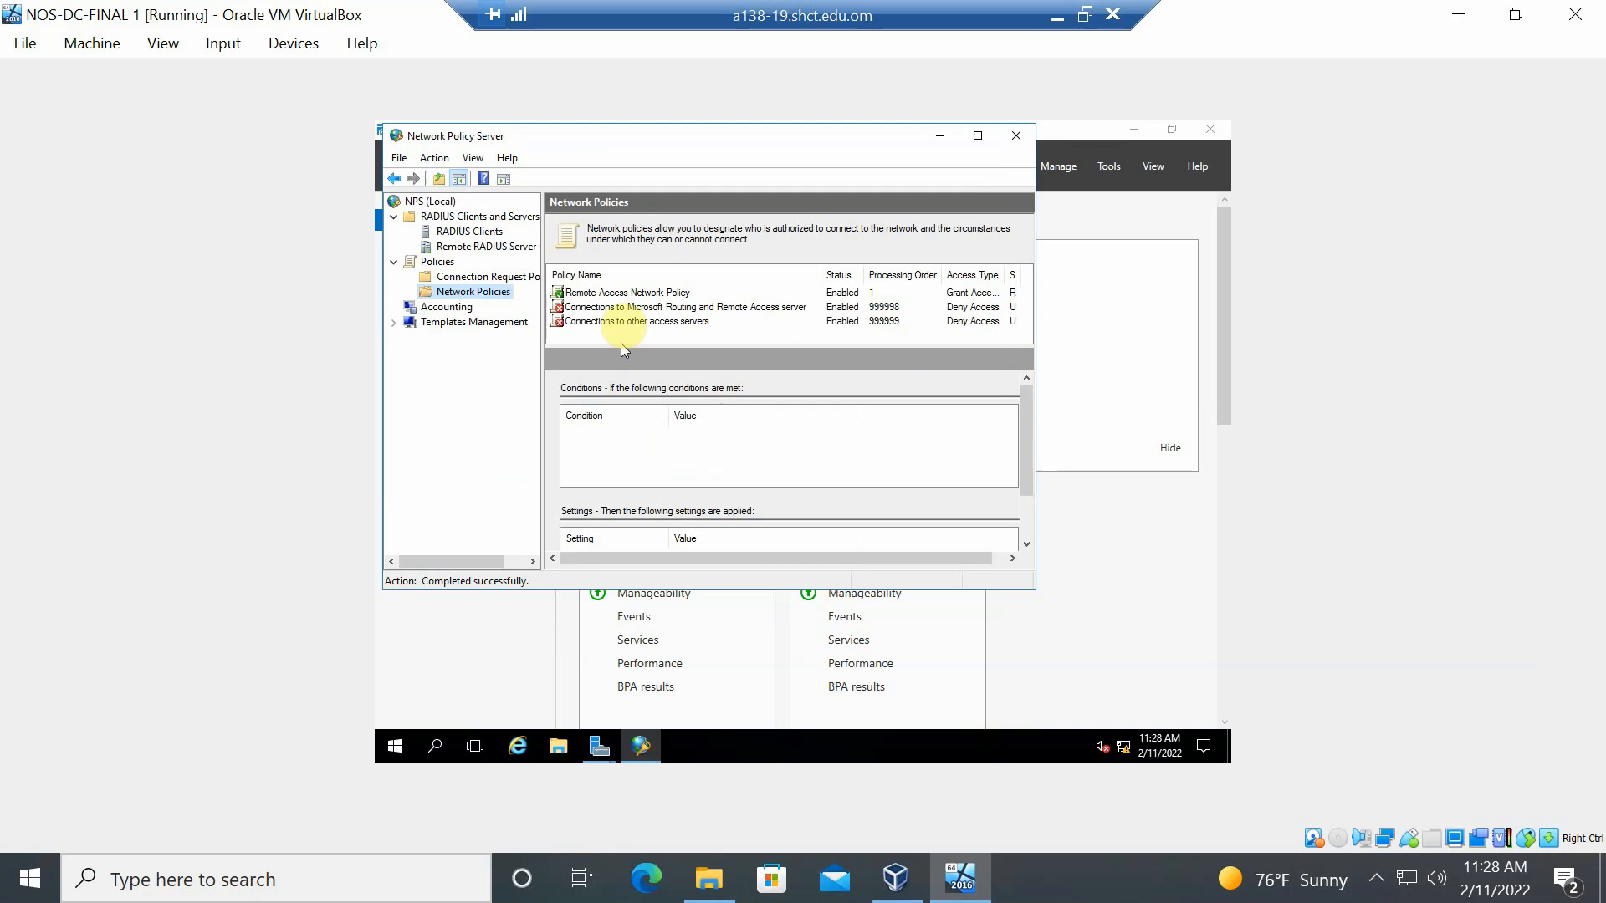
left_click(654, 296)
double_click(652, 294)
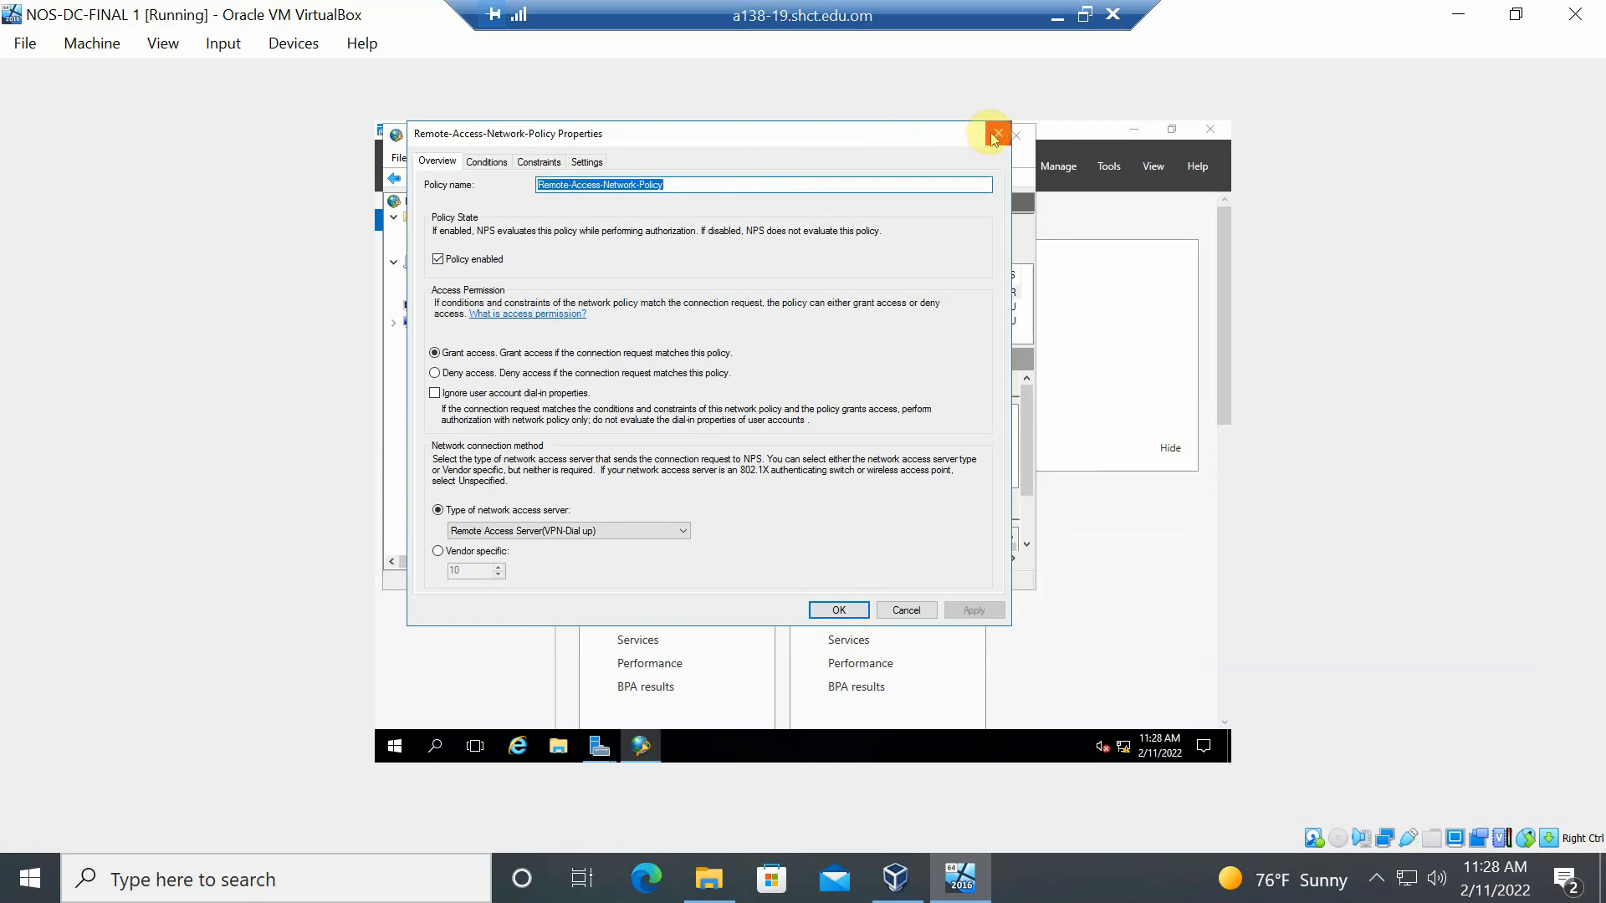
left_click(996, 135)
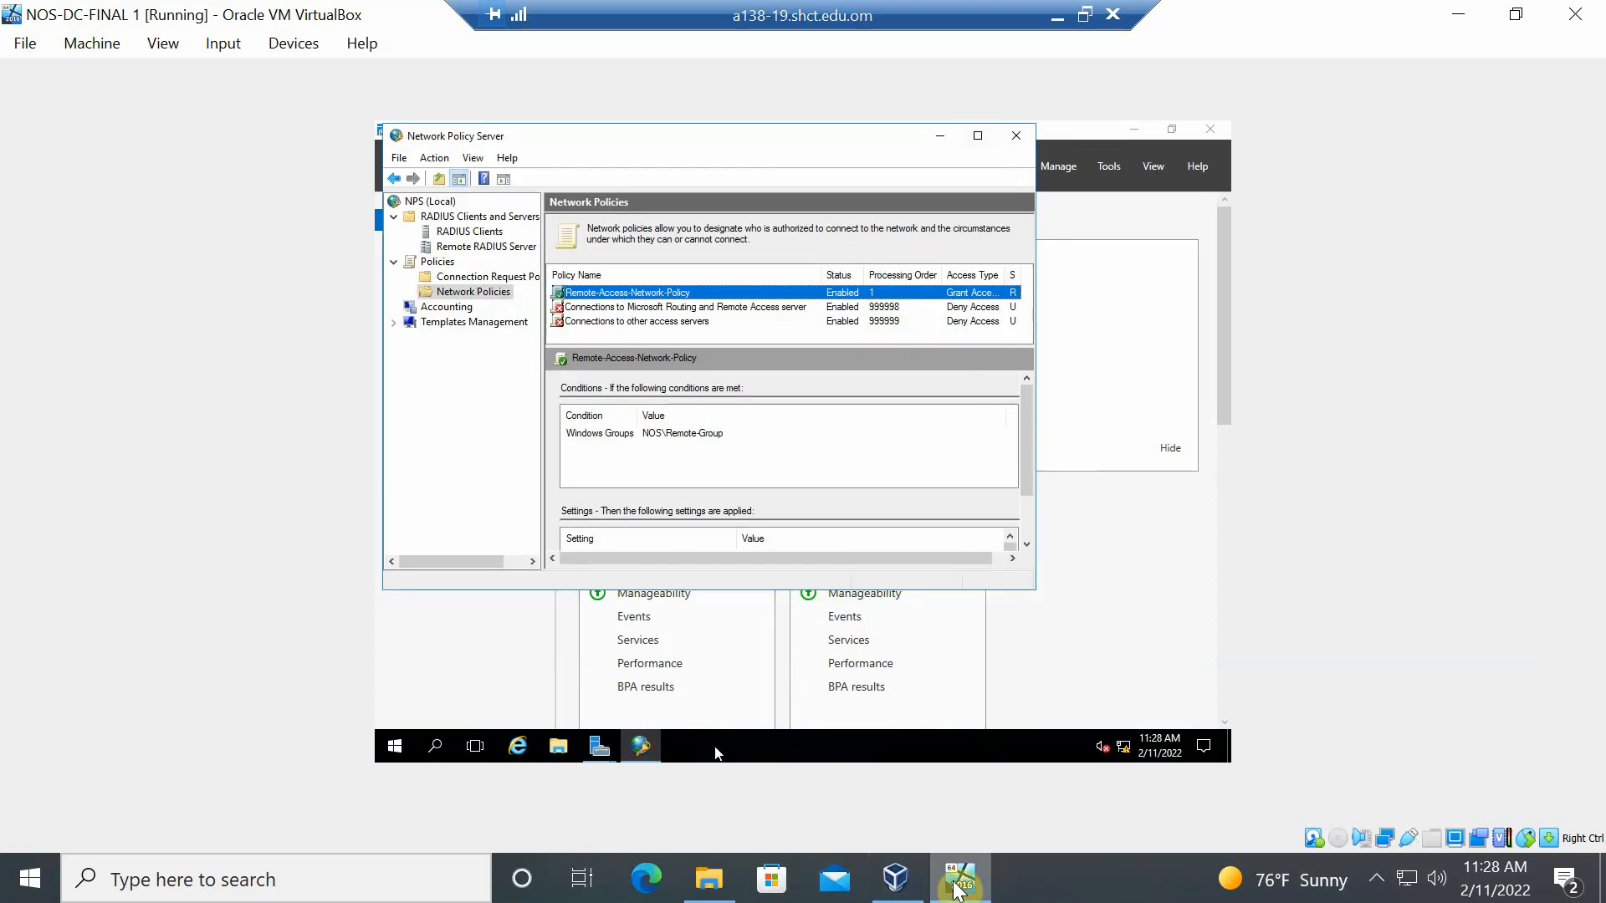
mouse_move(957, 889)
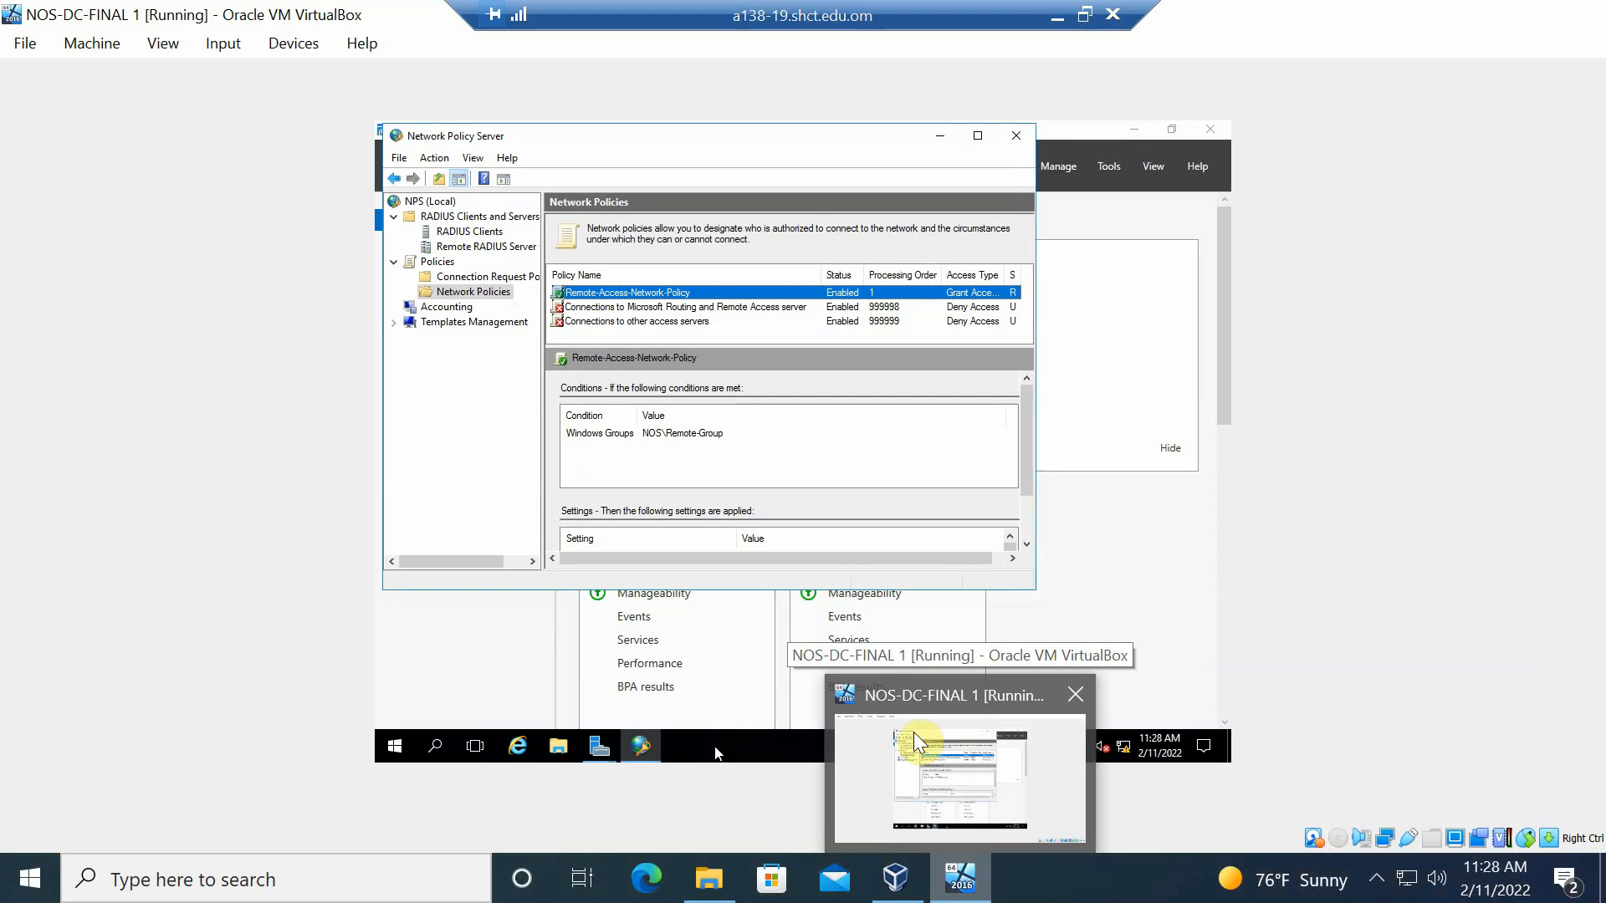
left_click(1052, 15)
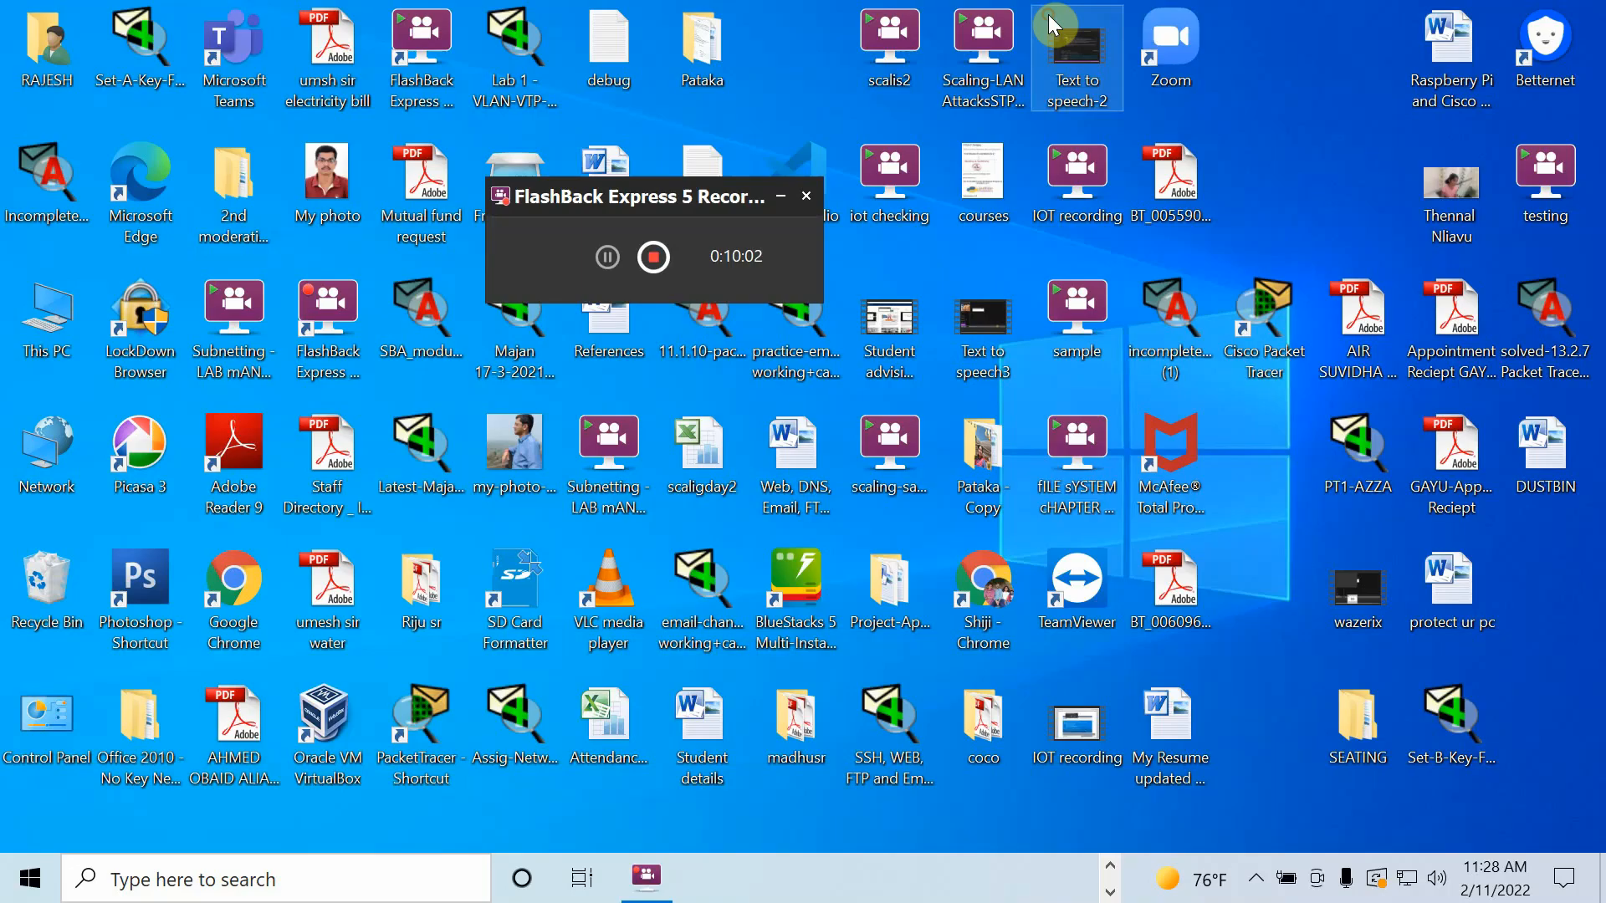